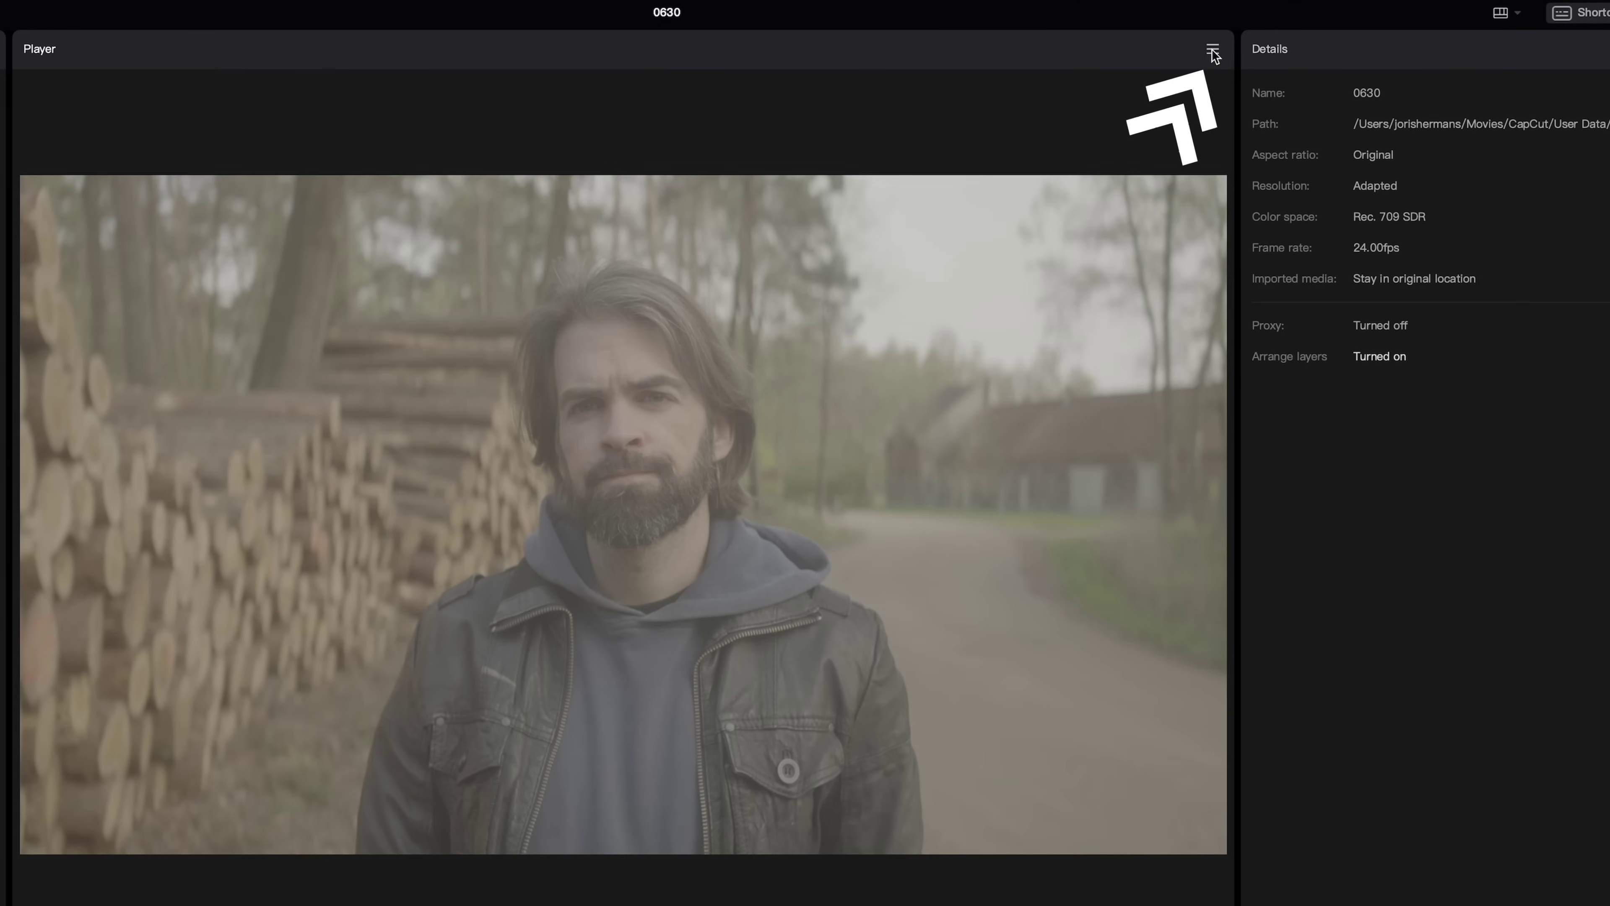
Show the color oscilloscope in the player.
{"action": "left_click", "coordinate": [1212, 50]}
{"action": "mouse_move", "coordinate": [1212, 83]}
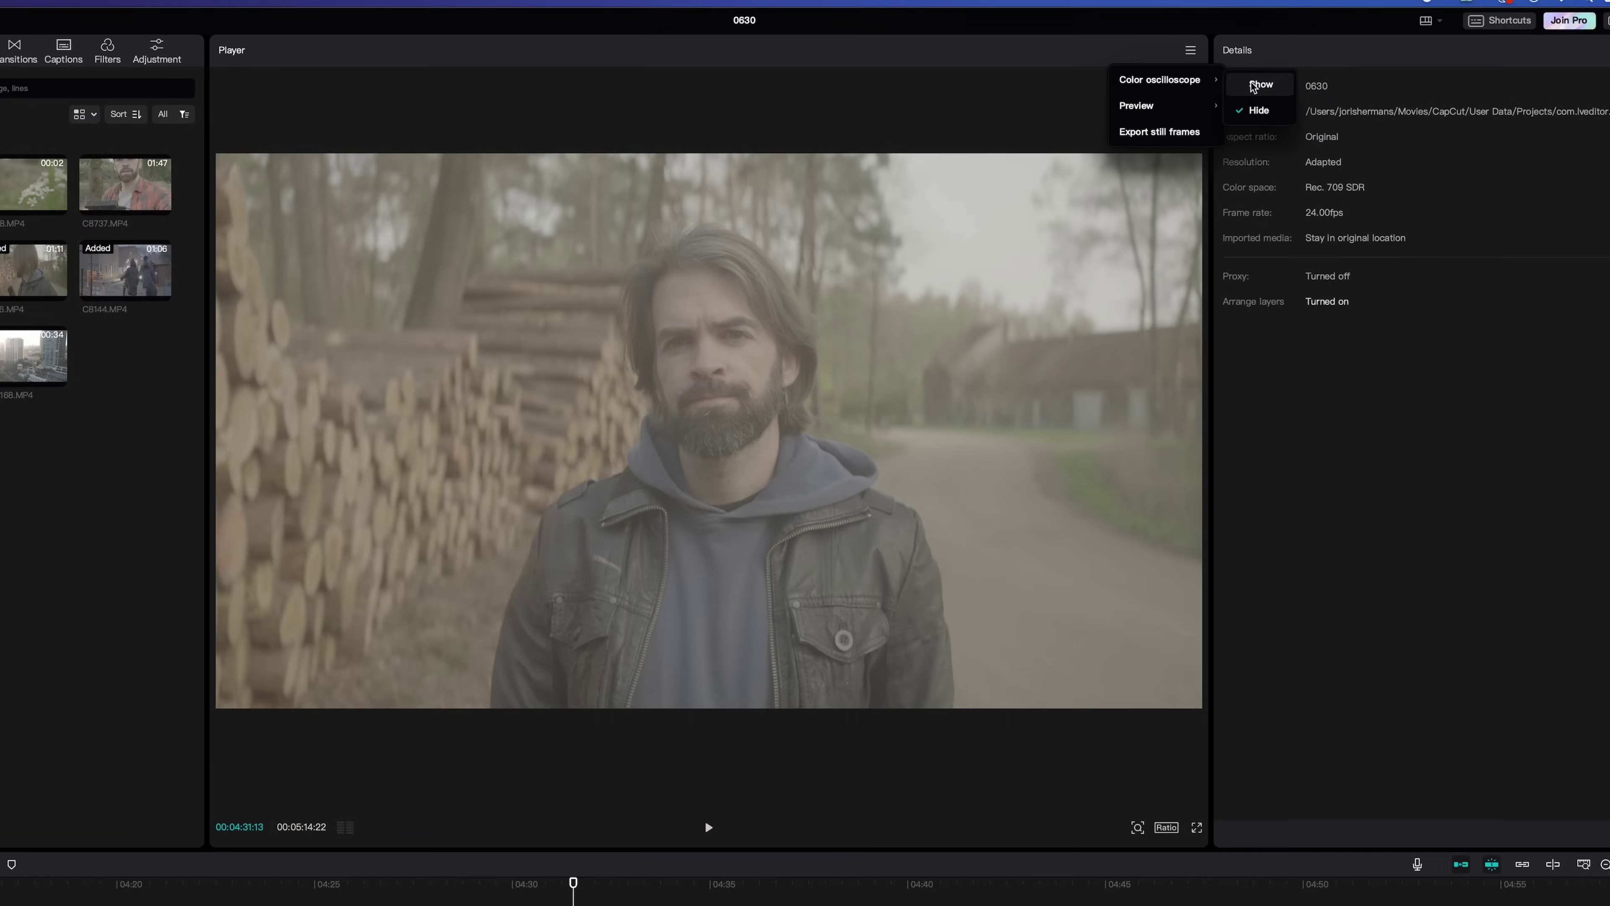
{"action": "left_click", "coordinate": [1297, 90]}
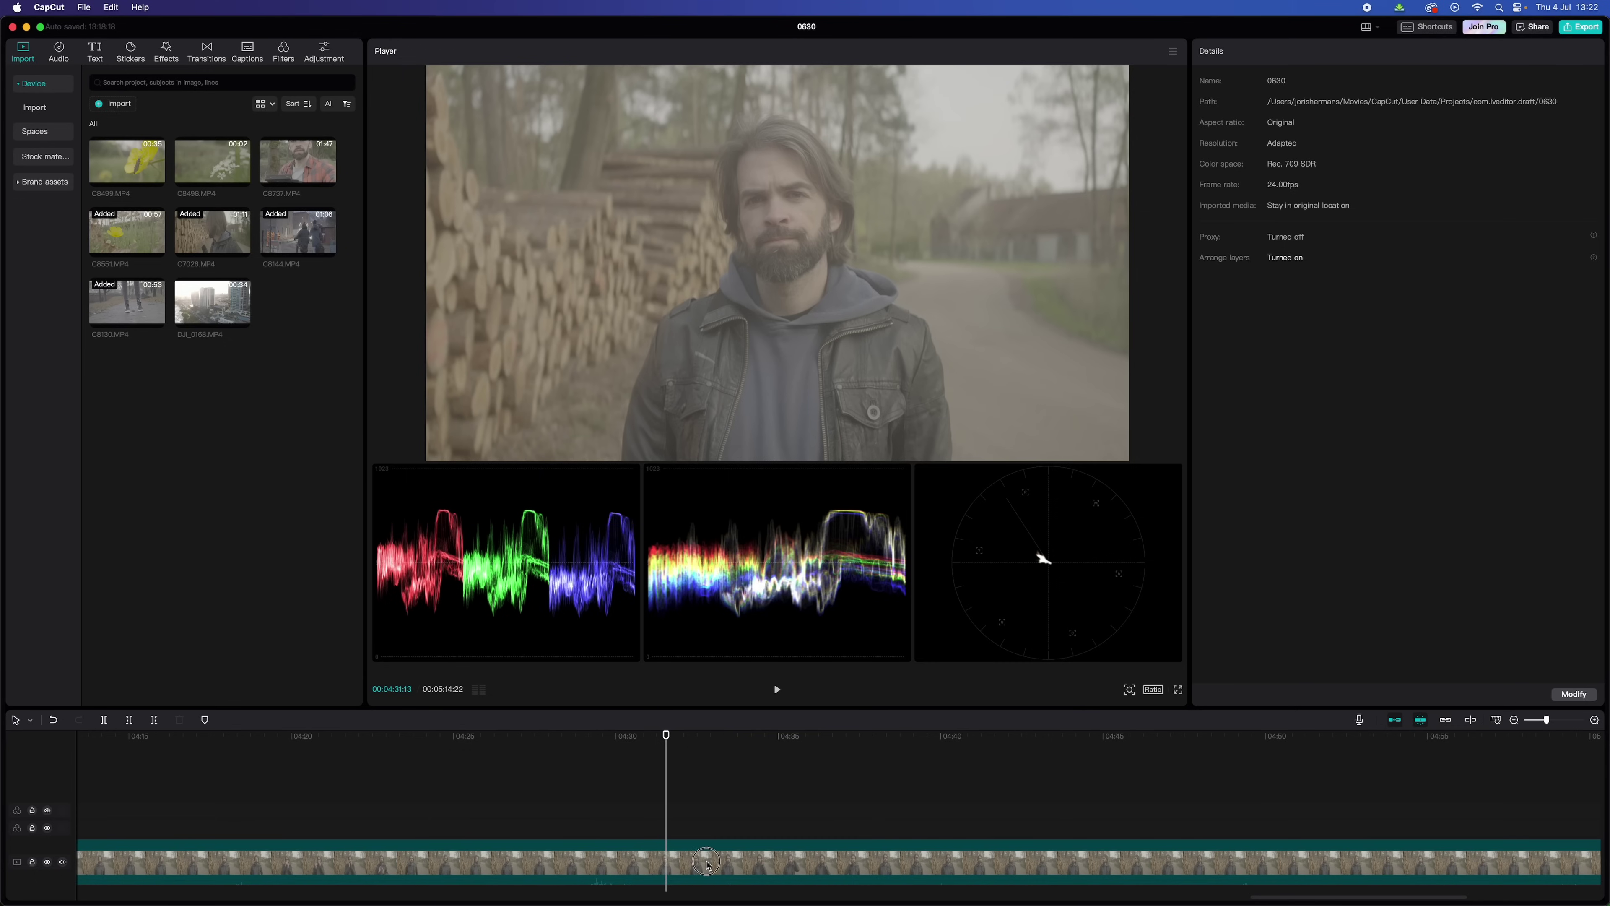
Shape the portrait clip's luma curve into an S by adding and lowering a shadow point and raising a highlight point.
{"action": "left_click", "coordinate": [706, 862]}
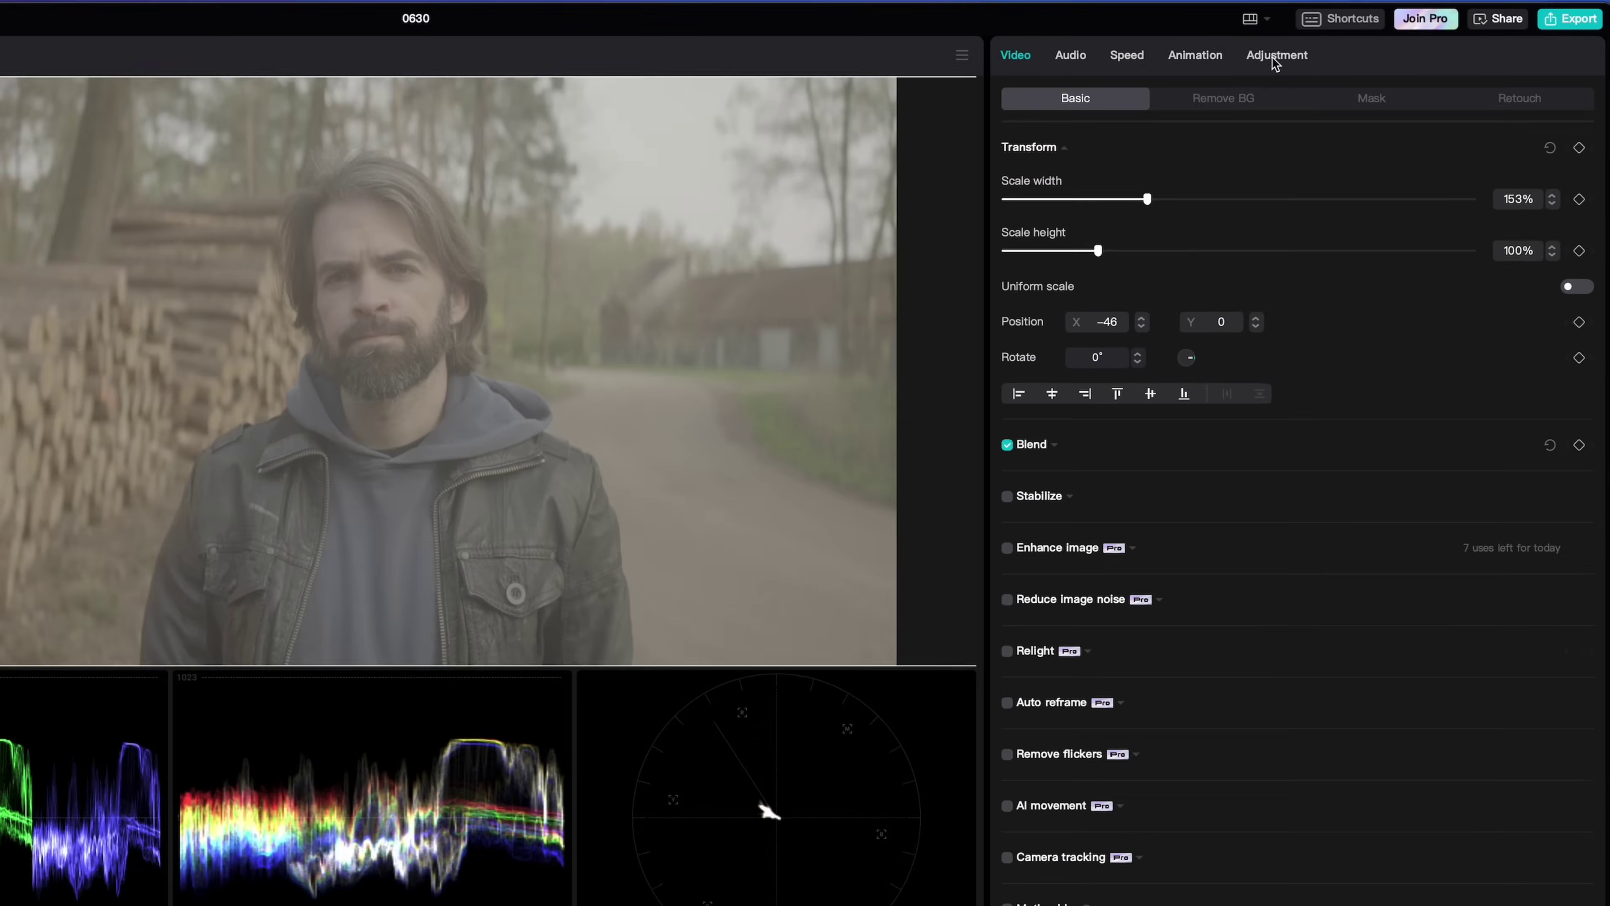
{"action": "left_click", "coordinate": [1383, 56]}
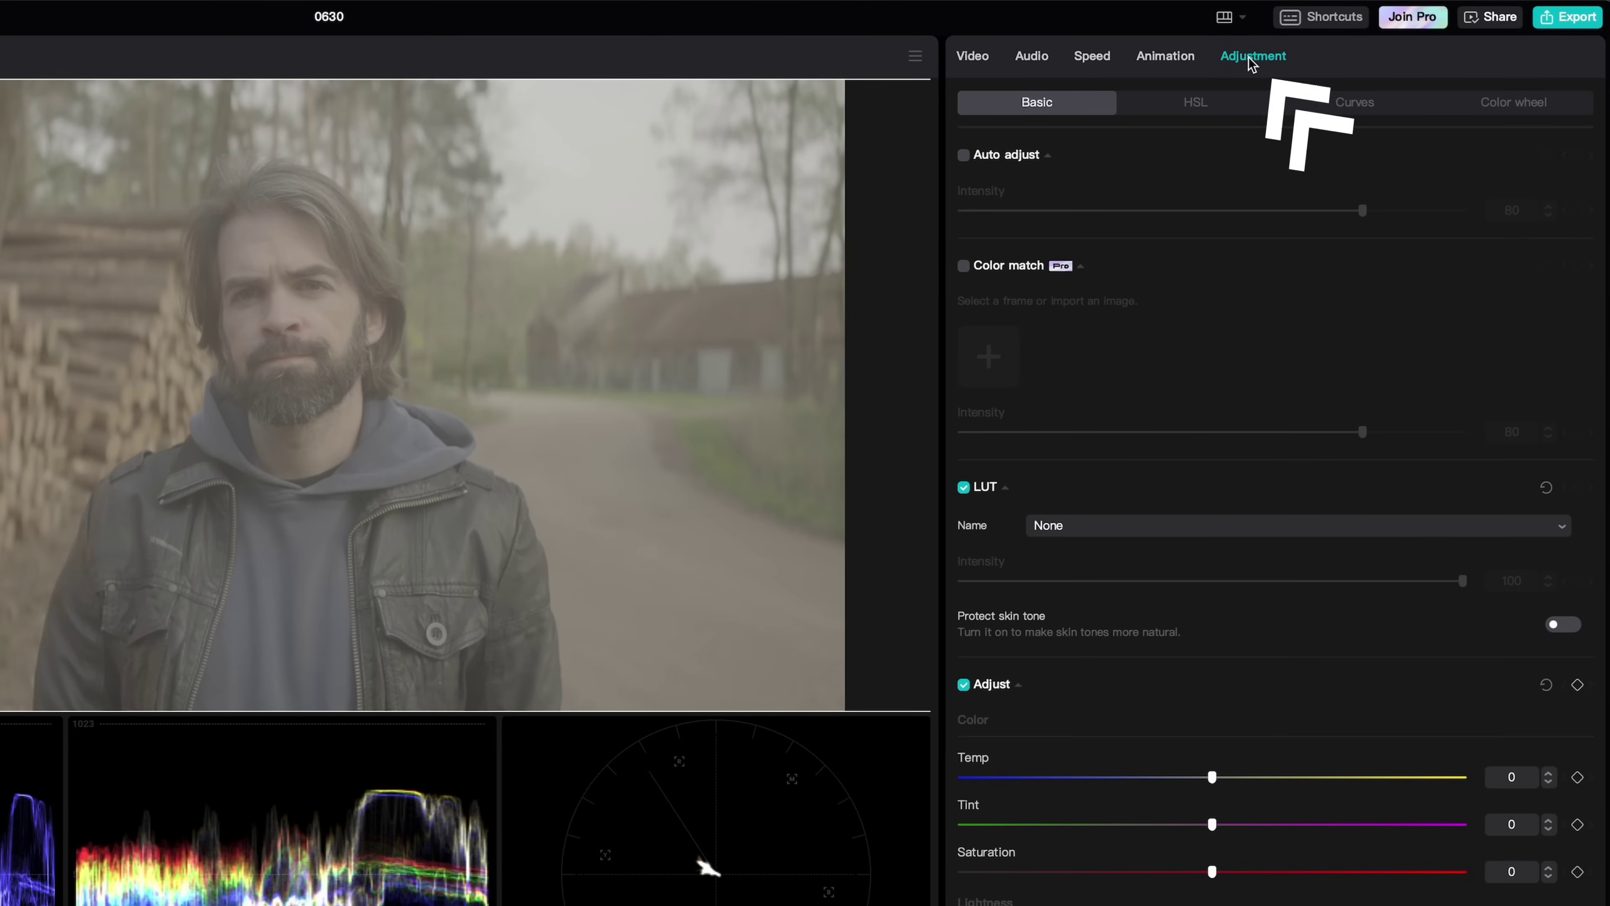
{"action": "left_click", "coordinate": [1360, 108]}
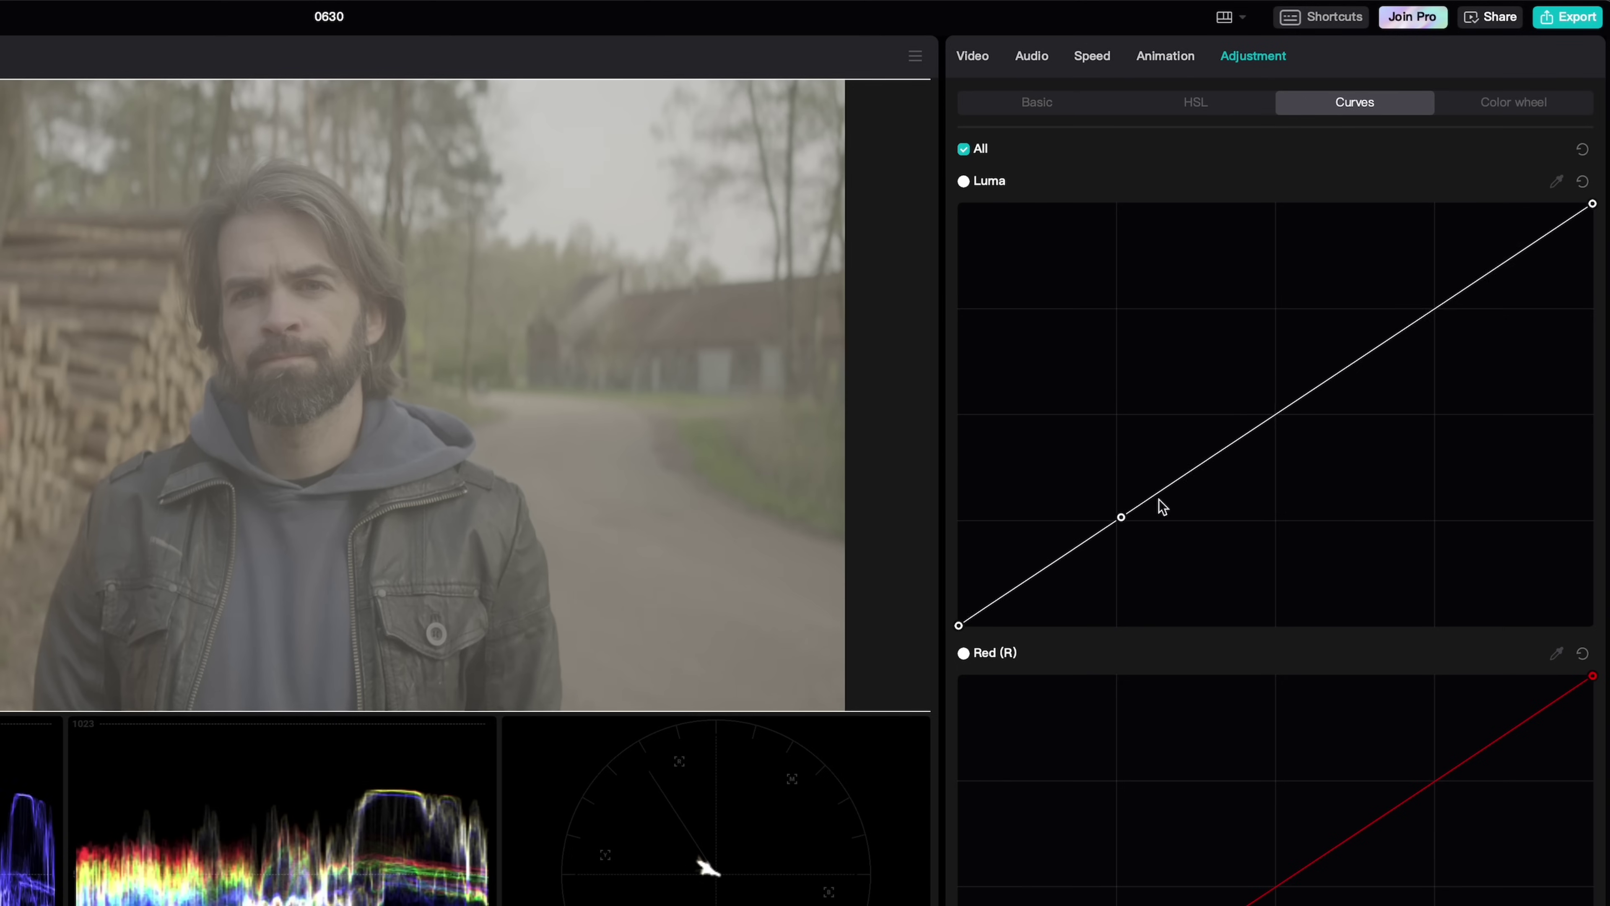
{"action": "left_click", "coordinate": [1433, 309]}
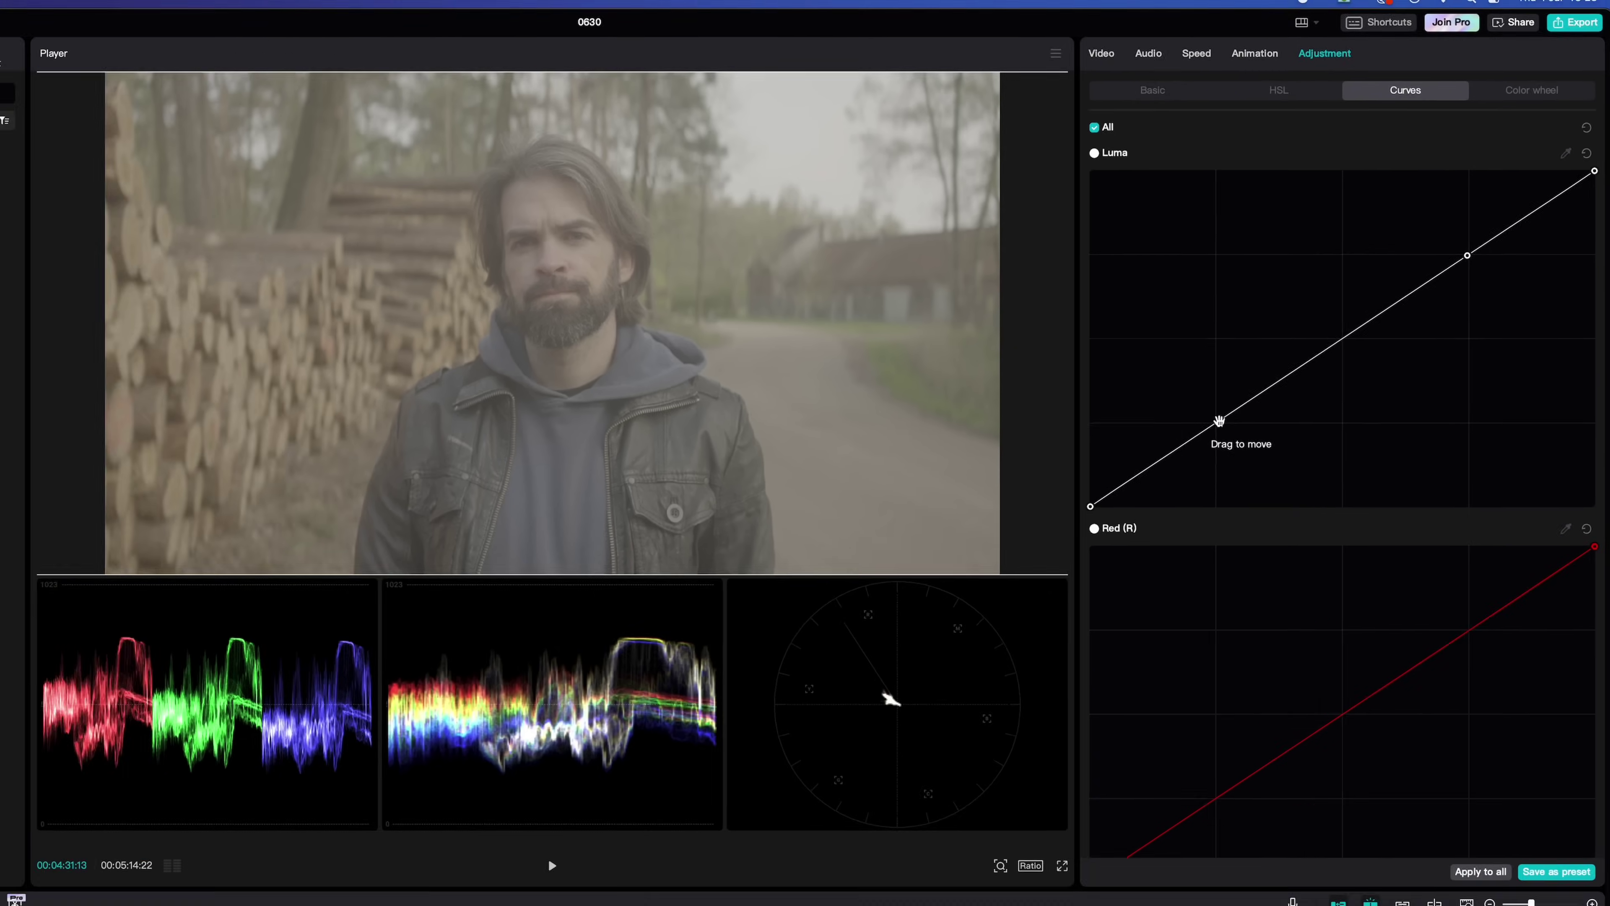
{"action": "left_click_drag", "start_coordinate": [1121, 517], "coordinate": [1143, 542]}
{"action": "left_click_drag", "start_coordinate": [1315, 356], "coordinate": [1323, 366]}
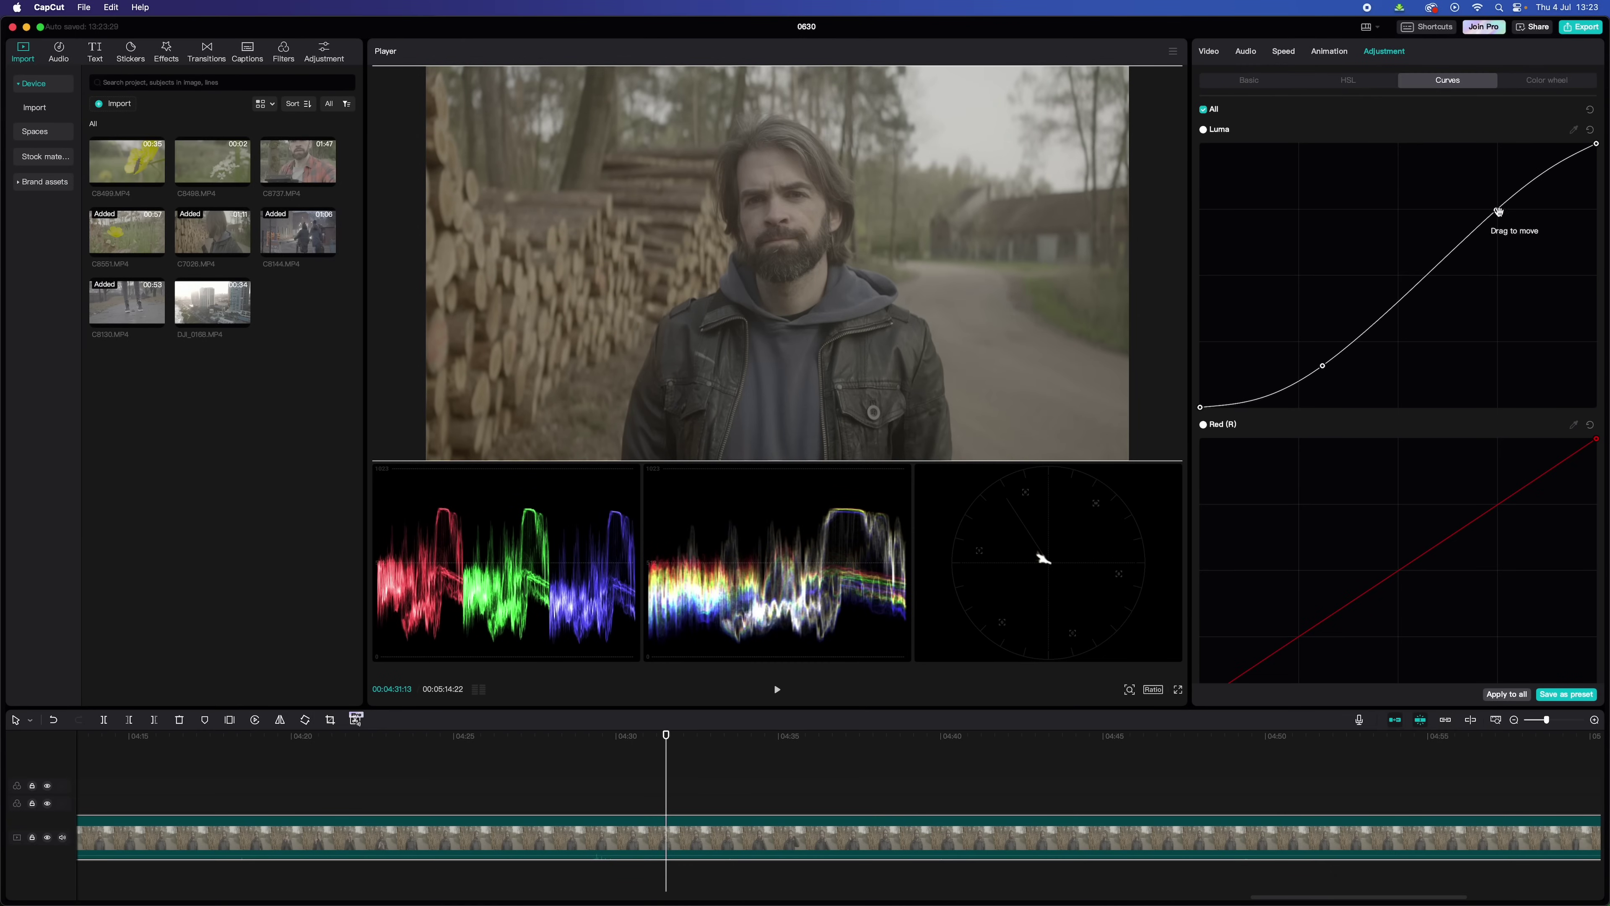
{"action": "left_click_drag", "start_coordinate": [1496, 210], "coordinate": [1483, 194]}
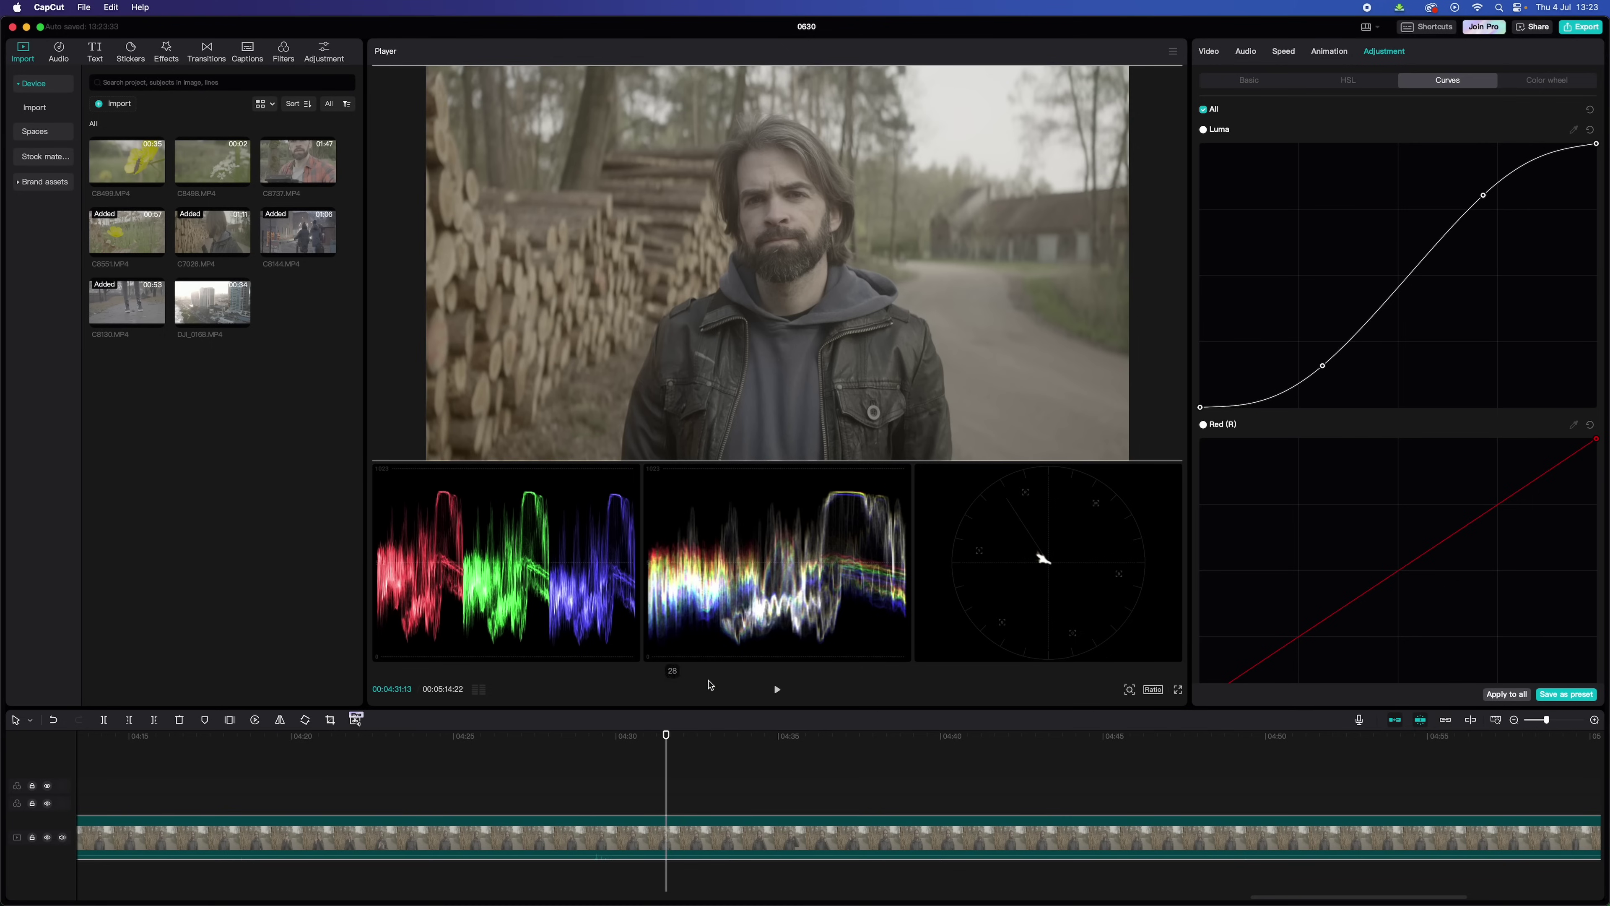
Fine-tune the luma curve's highlight and shadow points so the waveform stretches toward its upper limit without clipping.
{"action": "left_click_drag", "start_coordinate": [1483, 195], "coordinate": [1481, 185]}
{"action": "left_click_drag", "start_coordinate": [1329, 370], "coordinate": [1329, 368]}
{"action": "left_click_drag", "start_coordinate": [1479, 186], "coordinate": [1455, 143]}
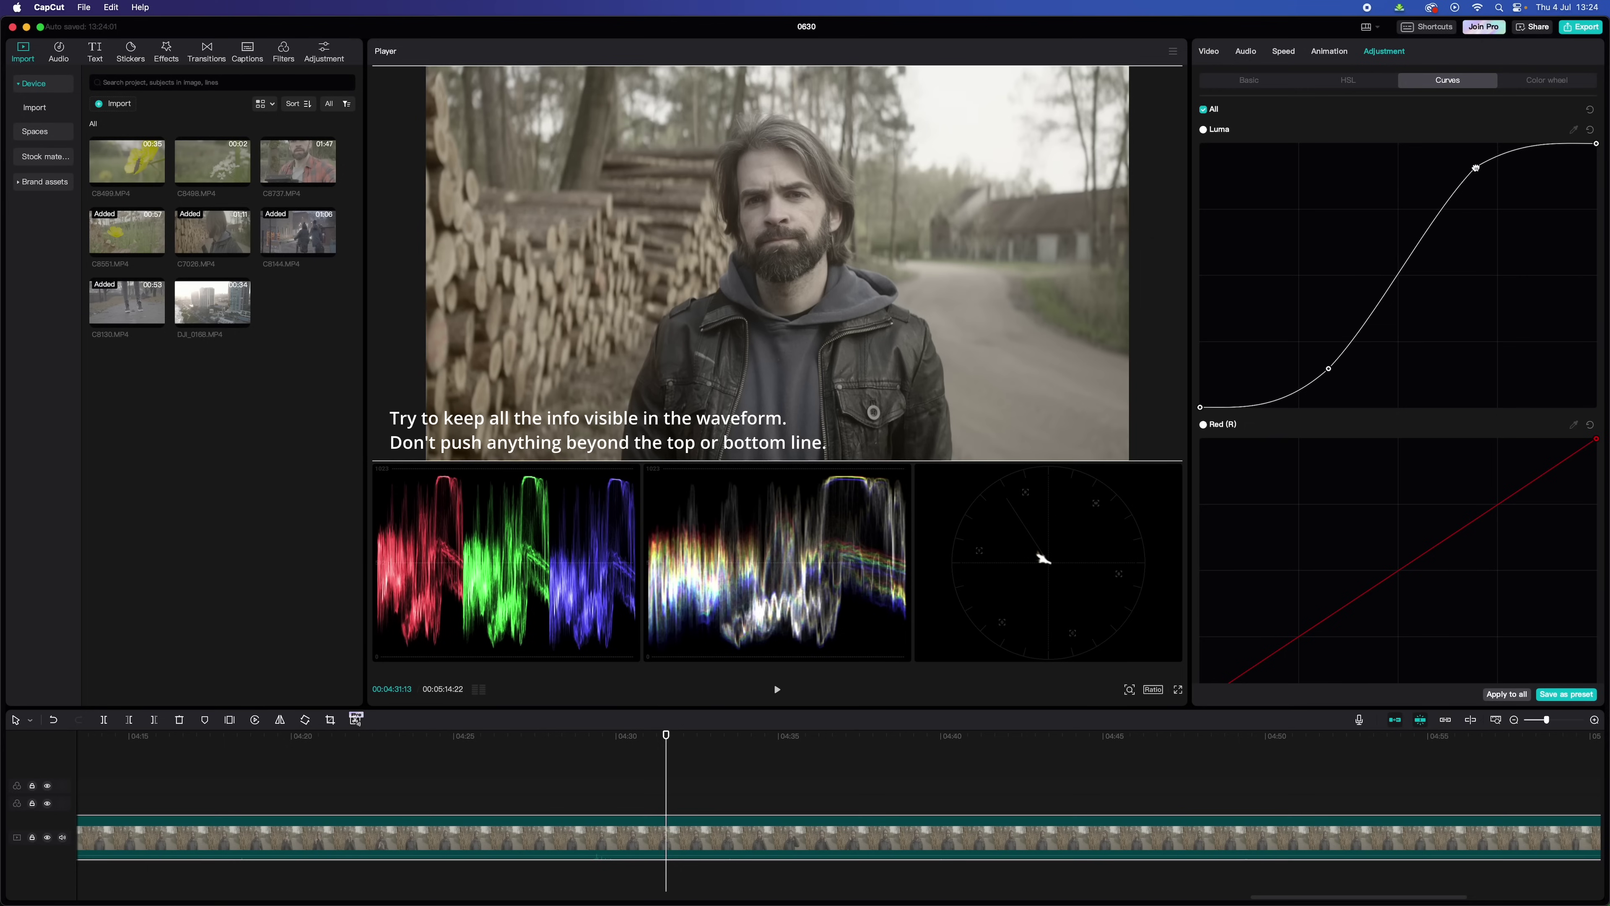
{"action": "left_click_drag", "start_coordinate": [1473, 178], "coordinate": [1469, 182]}
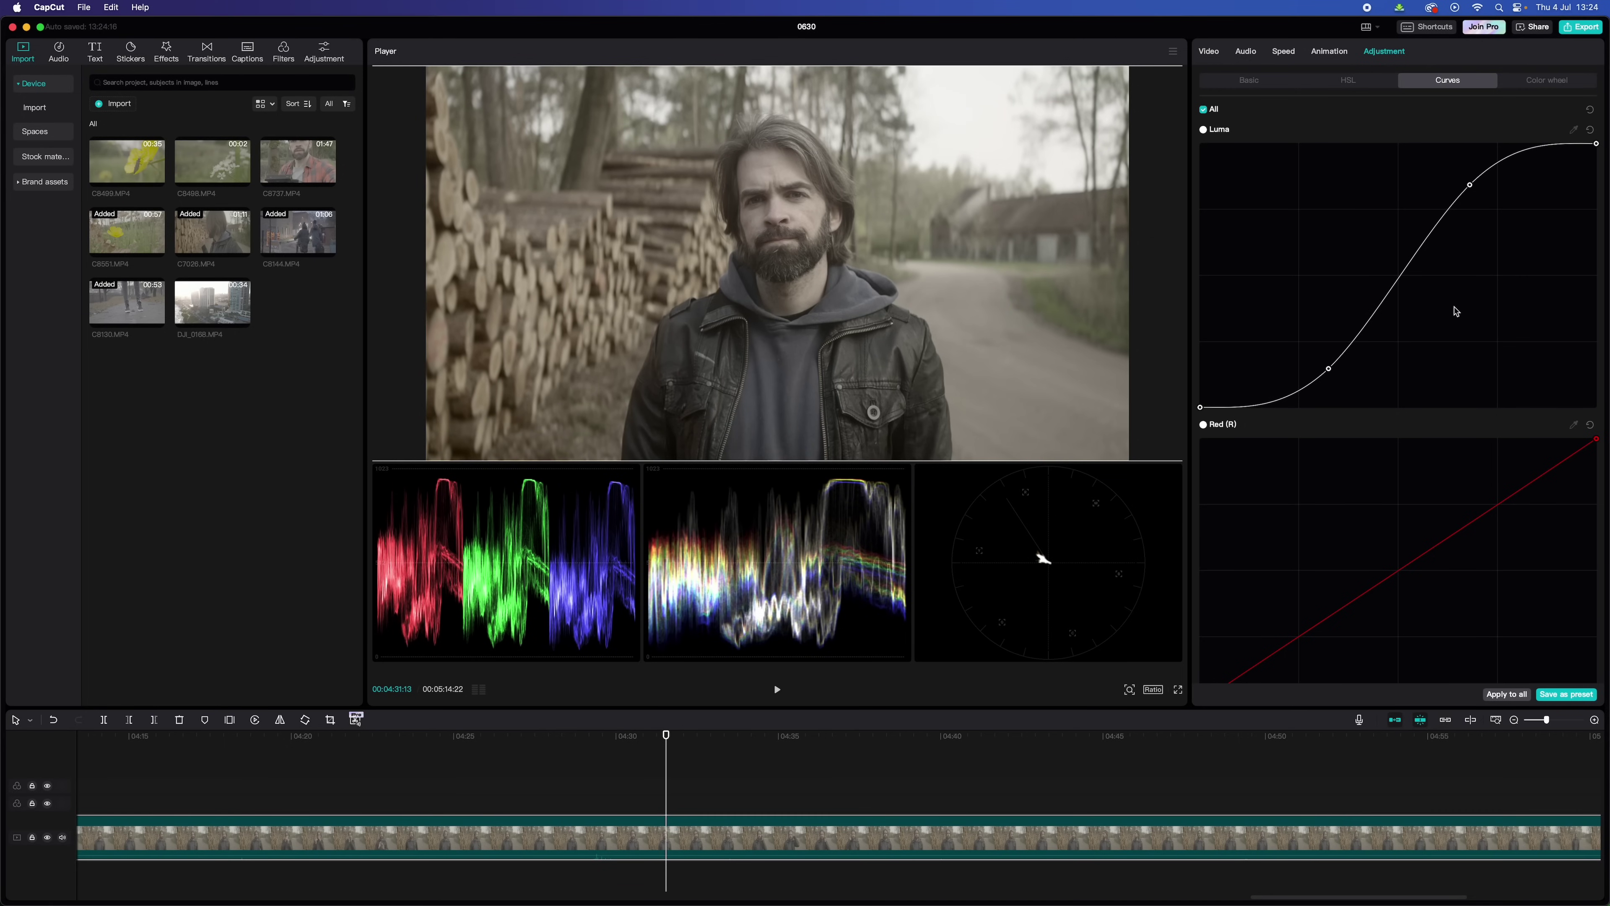
Try extra points in the shadows and midtones of the luma curve, removing the shadow one.
{"action": "left_click_drag", "start_coordinate": [1286, 394], "coordinate": [1288, 390]}
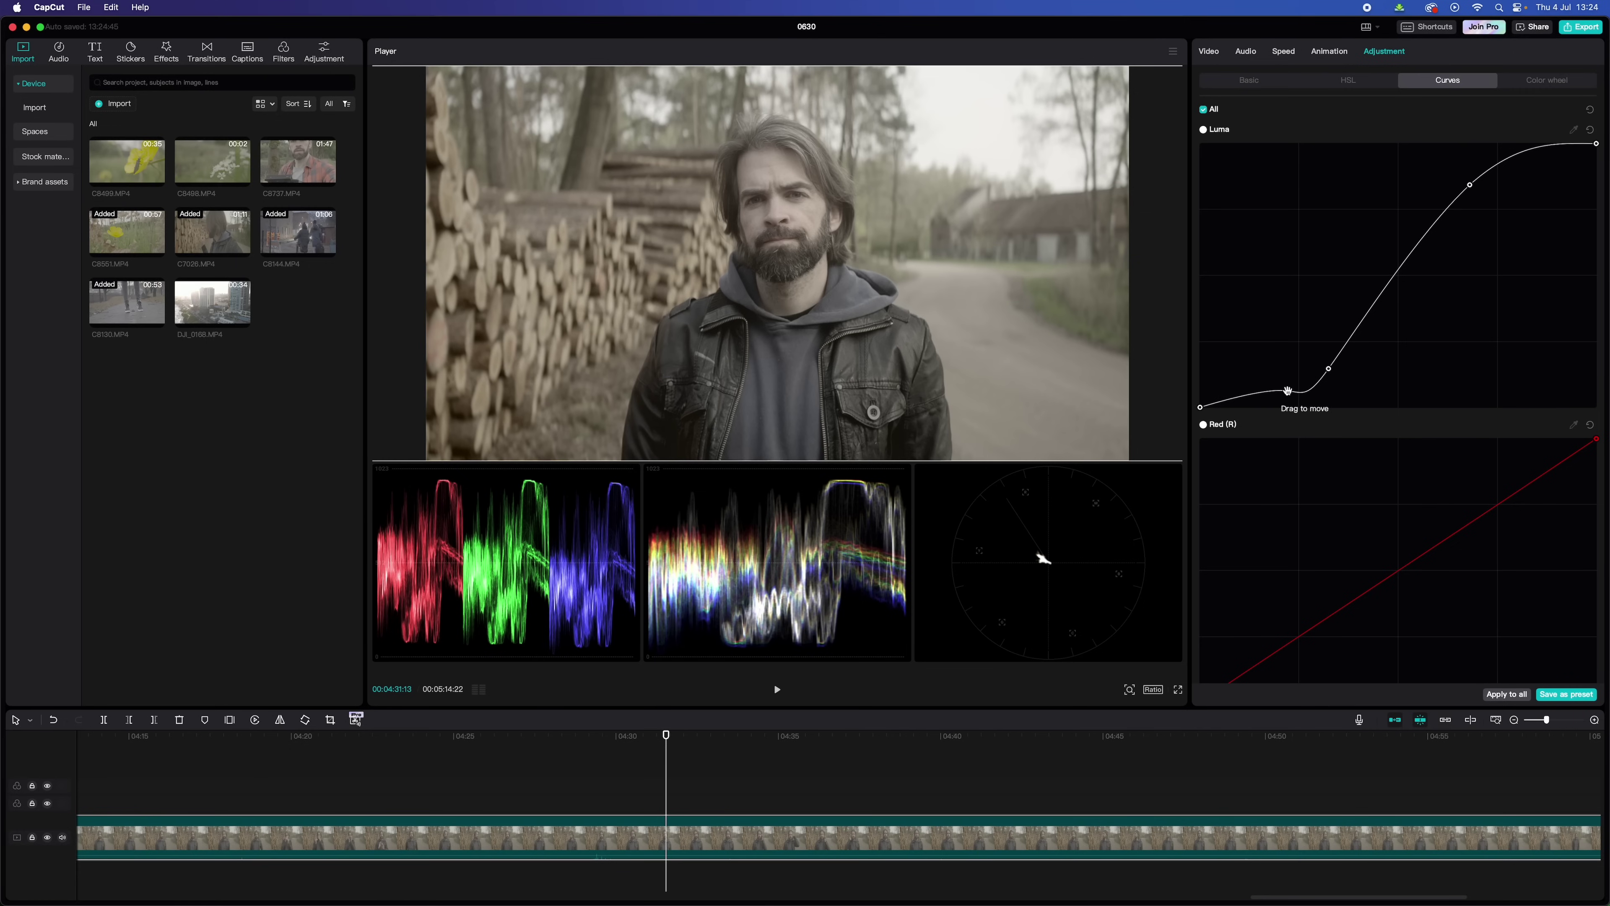
{"action": "double_click", "coordinate": [1287, 390]}
{"action": "mouse_move", "coordinate": [1405, 276]}
{"action": "left_mouse_down"}
{"action": "mouse_move", "coordinate": [1383, 268]}
{"action": "mouse_move", "coordinate": [1417, 279]}
{"action": "mouse_move", "coordinate": [1384, 269]}
{"action": "left_mouse_up"}
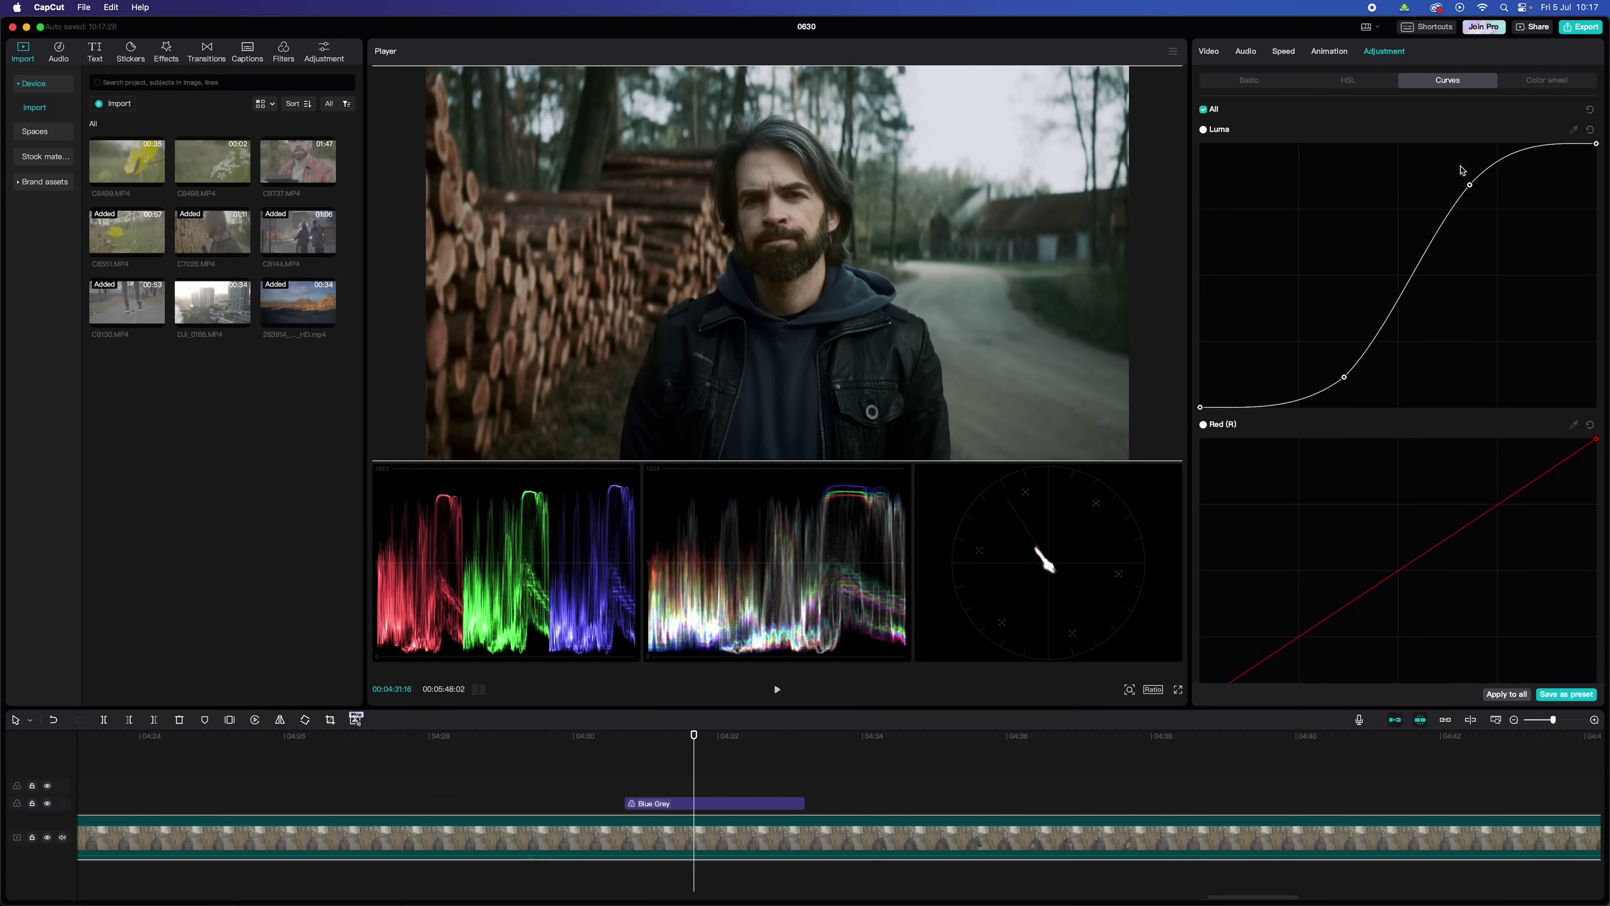
Try shifting the luma curve's highlight and shadow points, undo that, and test a midtone point.
{"action": "mouse_move", "coordinate": [1471, 184]}
{"action": "left_mouse_down"}
{"action": "mouse_move", "coordinate": [1453, 169]}
{"action": "mouse_move", "coordinate": [1463, 182]}
{"action": "left_mouse_up"}
{"action": "left_click_drag", "start_coordinate": [1344, 376], "coordinate": [1341, 373]}
{"action": "key", "text": "super+z"}
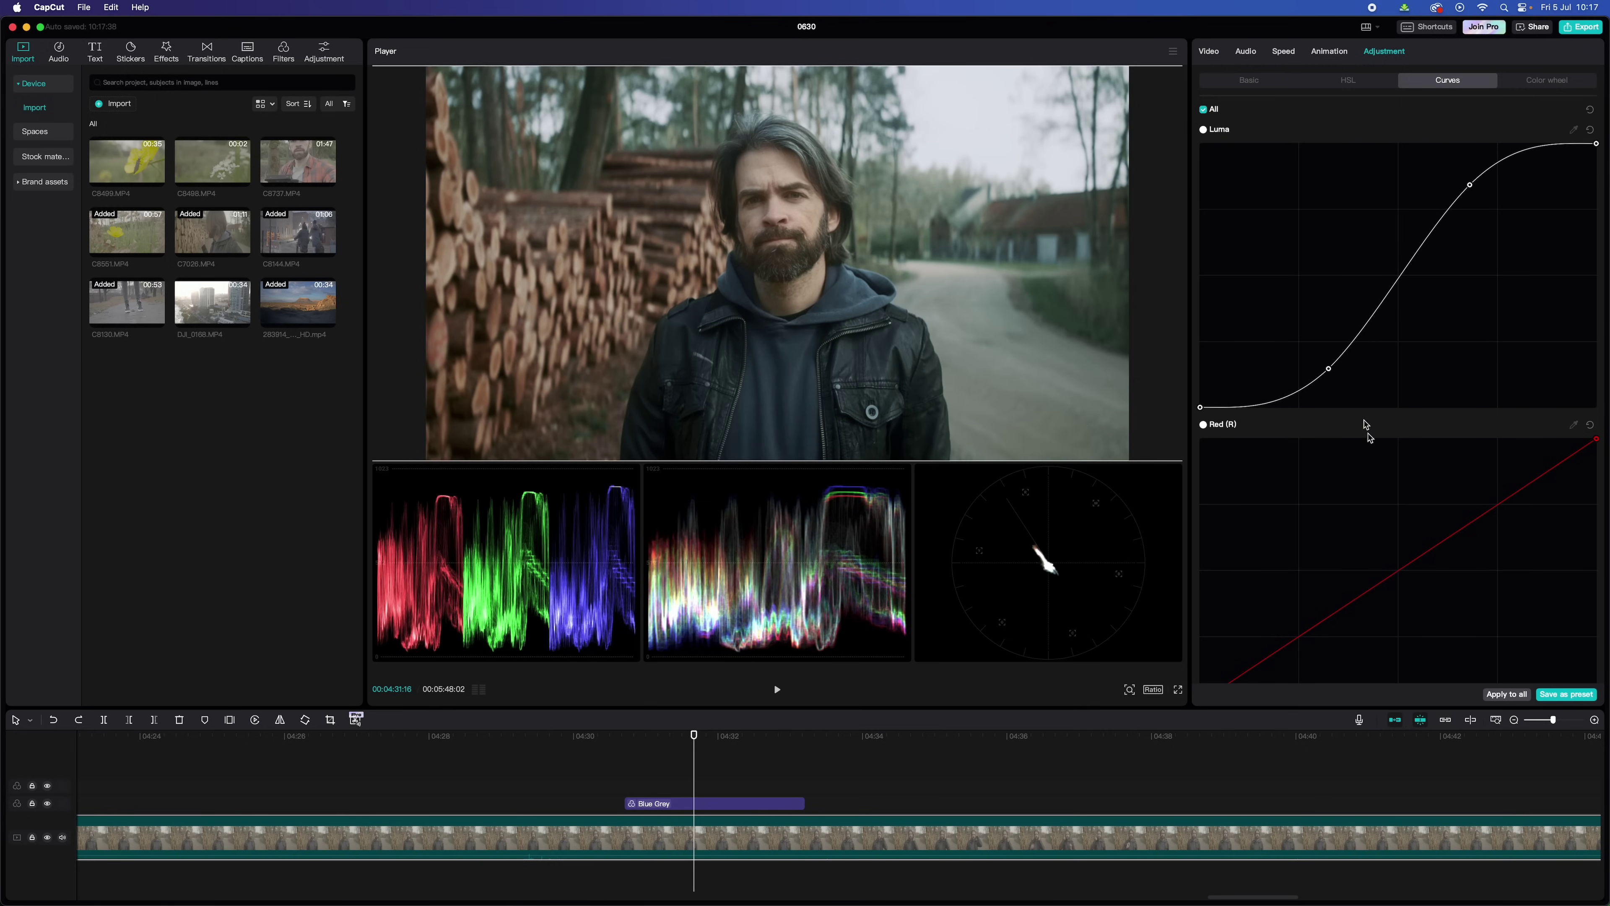
{"action": "left_click", "coordinate": [1399, 277]}
{"action": "left_click_drag", "start_coordinate": [1398, 277], "coordinate": [1388, 279]}
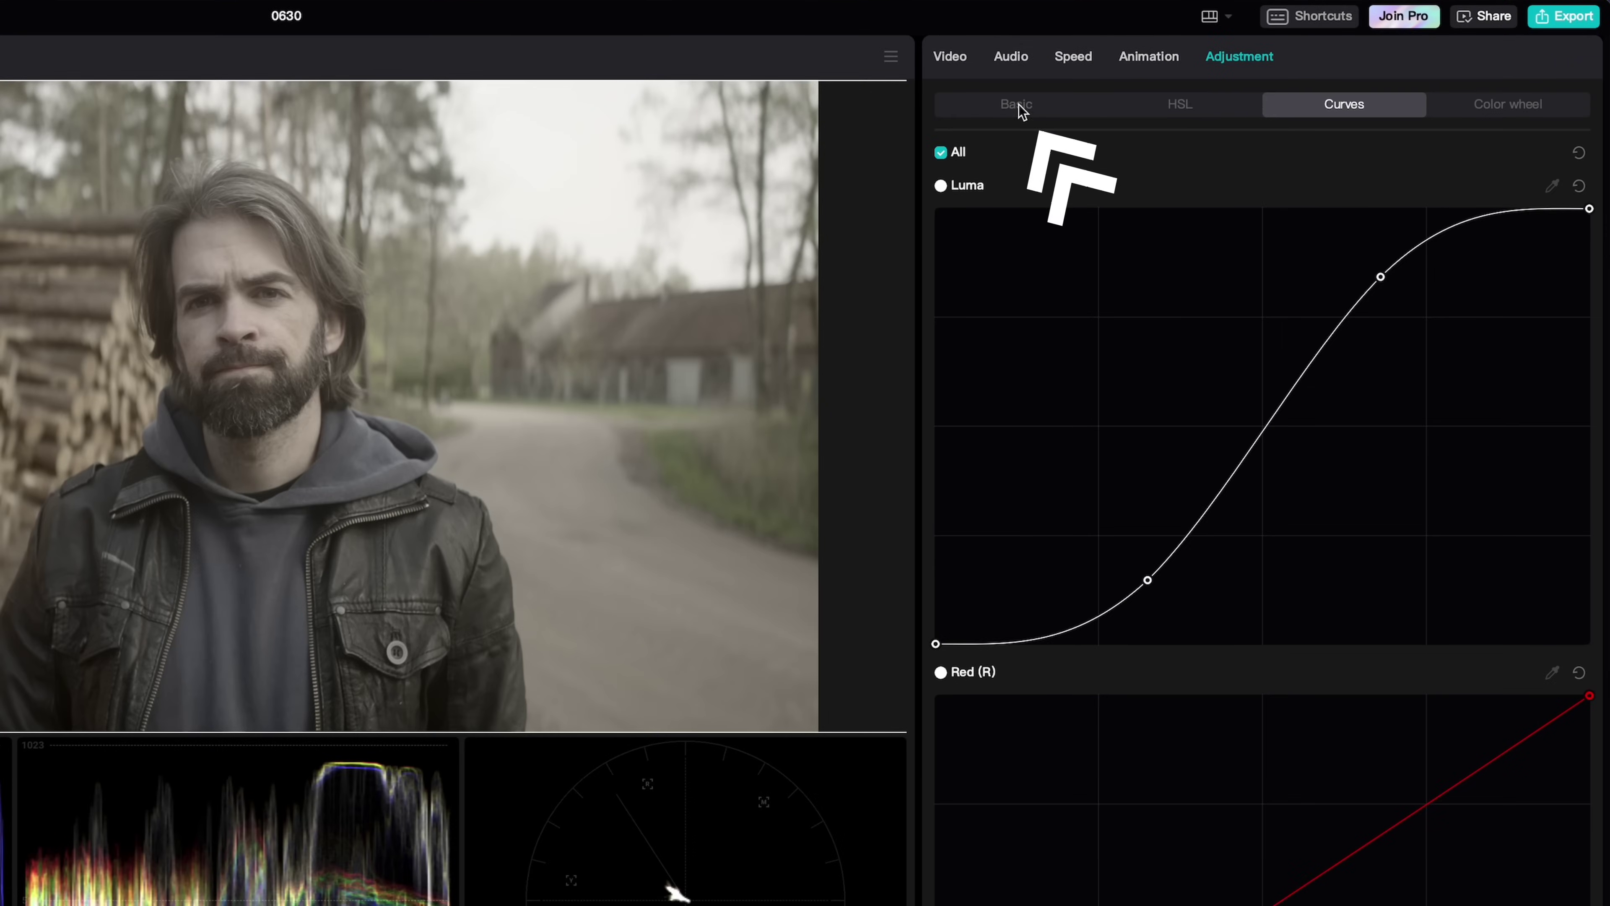
Set the clip's saturation to 40 and temperature to -4, and try out the tint.
{"action": "left_click", "coordinate": [1249, 81]}
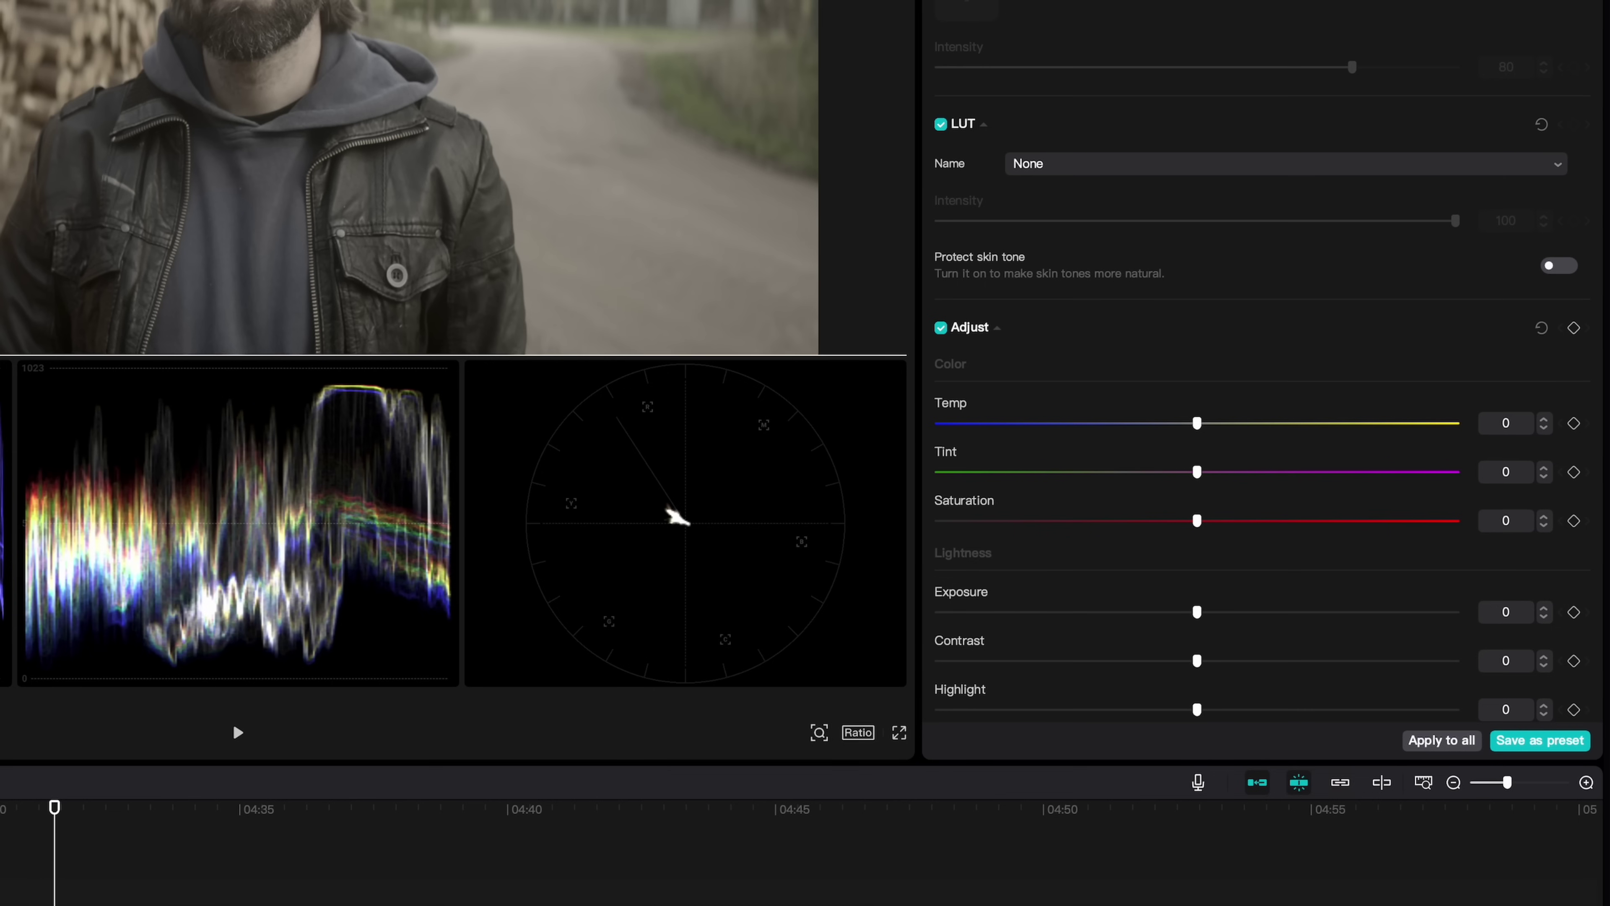
{"action": "left_click_drag", "start_coordinate": [1196, 520], "coordinate": [1381, 523]}
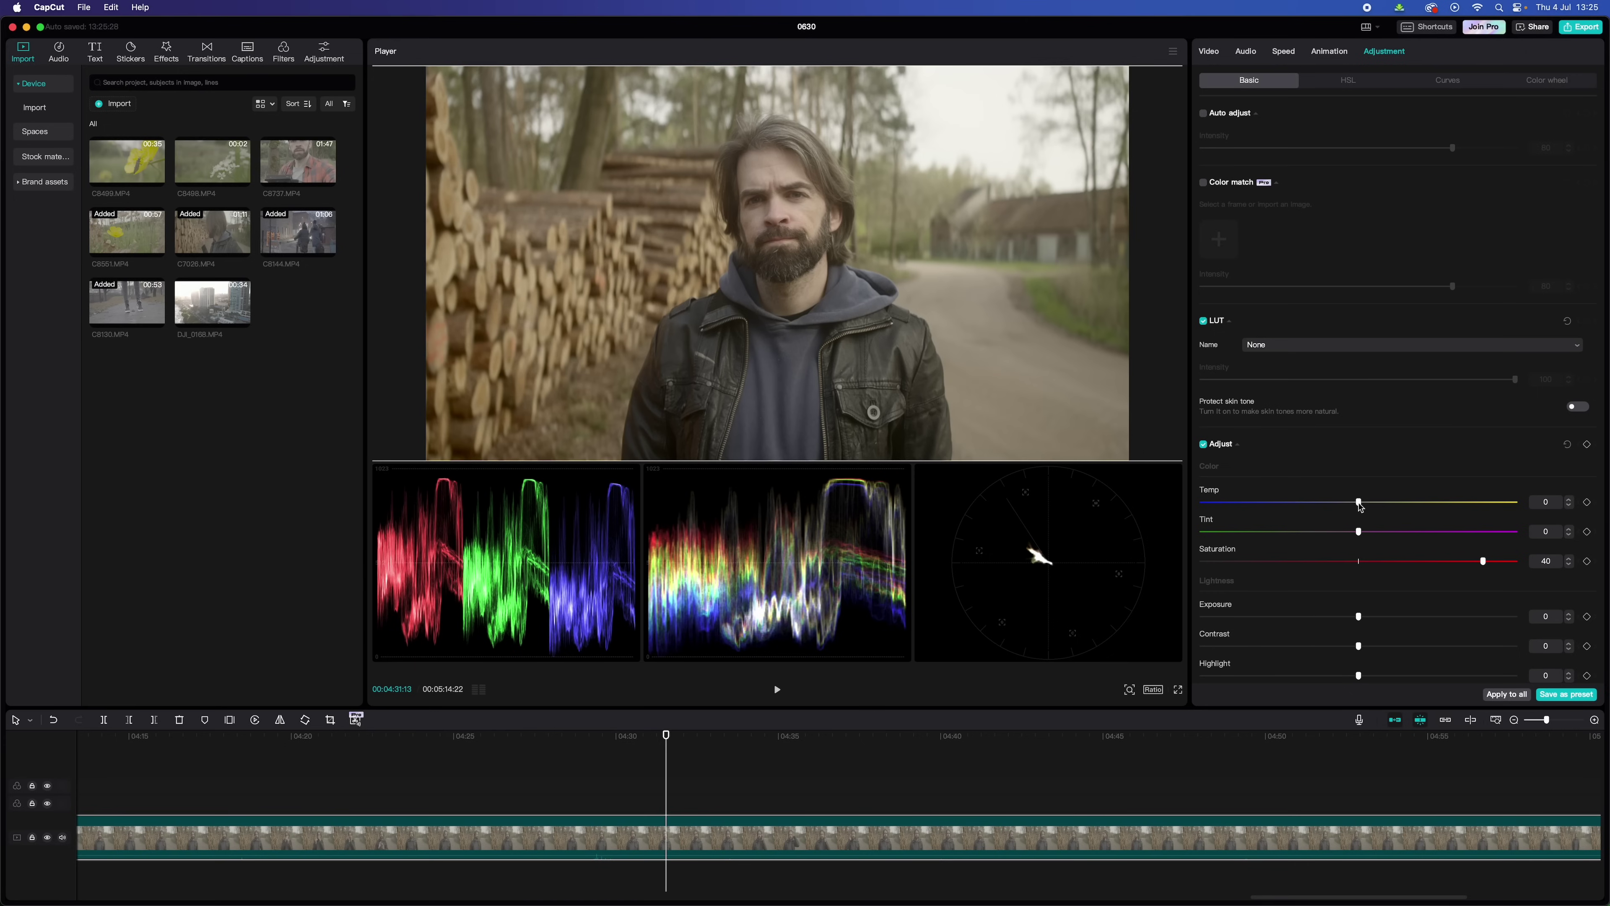
{"action": "mouse_move", "coordinate": [1358, 503]}
{"action": "left_mouse_down"}
{"action": "mouse_move", "coordinate": [1439, 503]}
{"action": "mouse_move", "coordinate": [1344, 506]}
{"action": "left_mouse_up"}
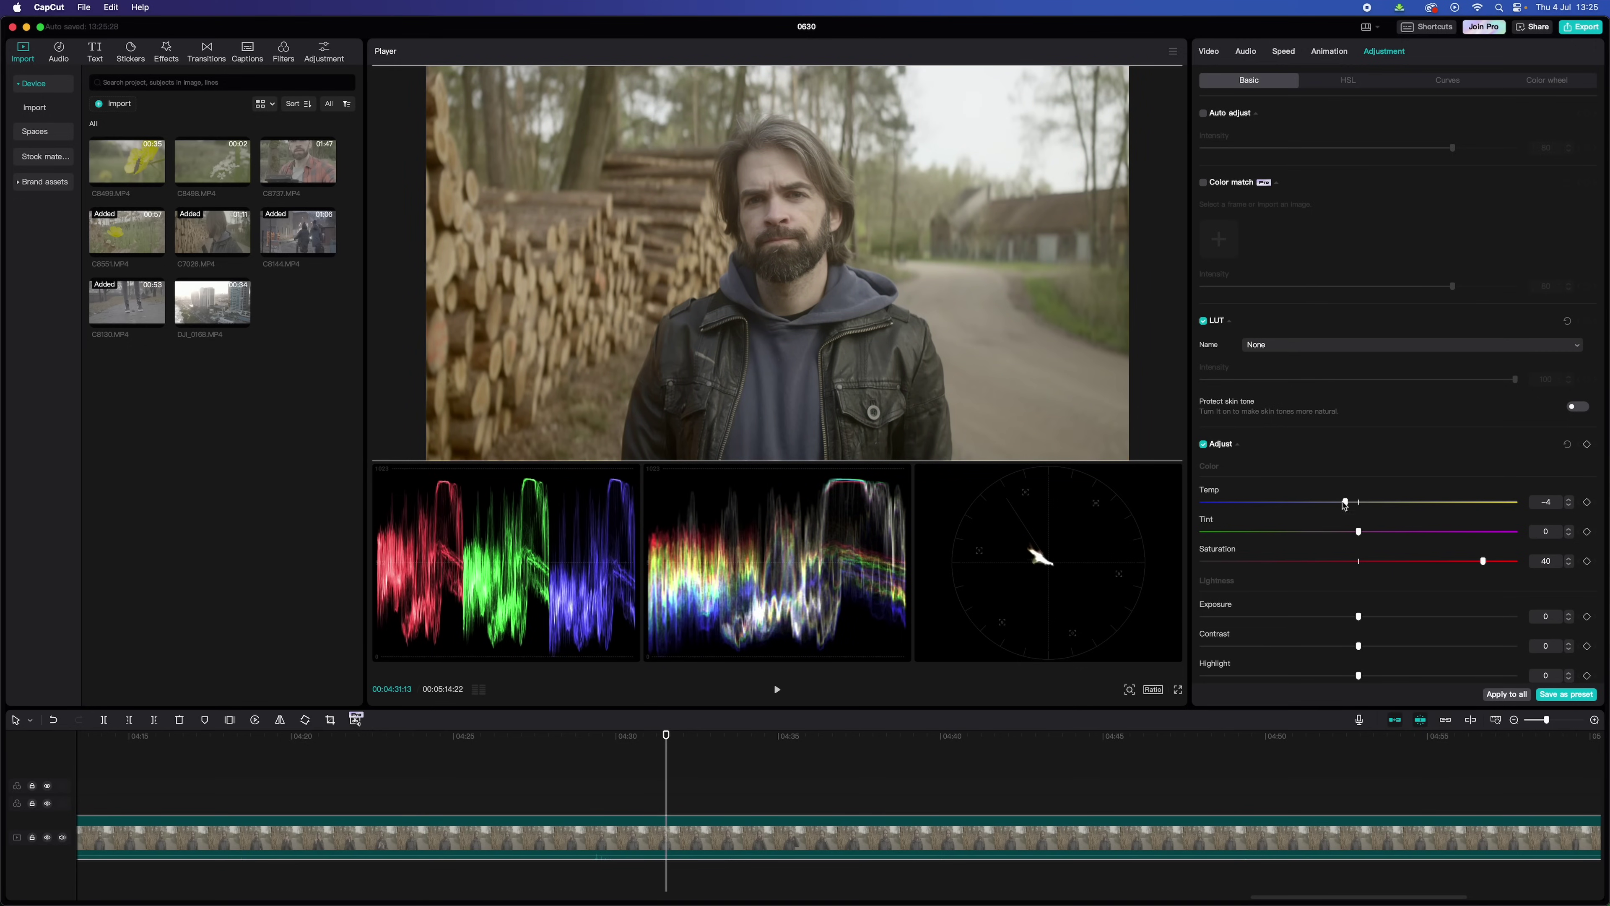
{"action": "mouse_move", "coordinate": [1339, 533]}
{"action": "left_mouse_down"}
{"action": "mouse_move", "coordinate": [1290, 530]}
{"action": "mouse_move", "coordinate": [1402, 530]}
{"action": "mouse_move", "coordinate": [1362, 535]}
{"action": "left_mouse_up"}
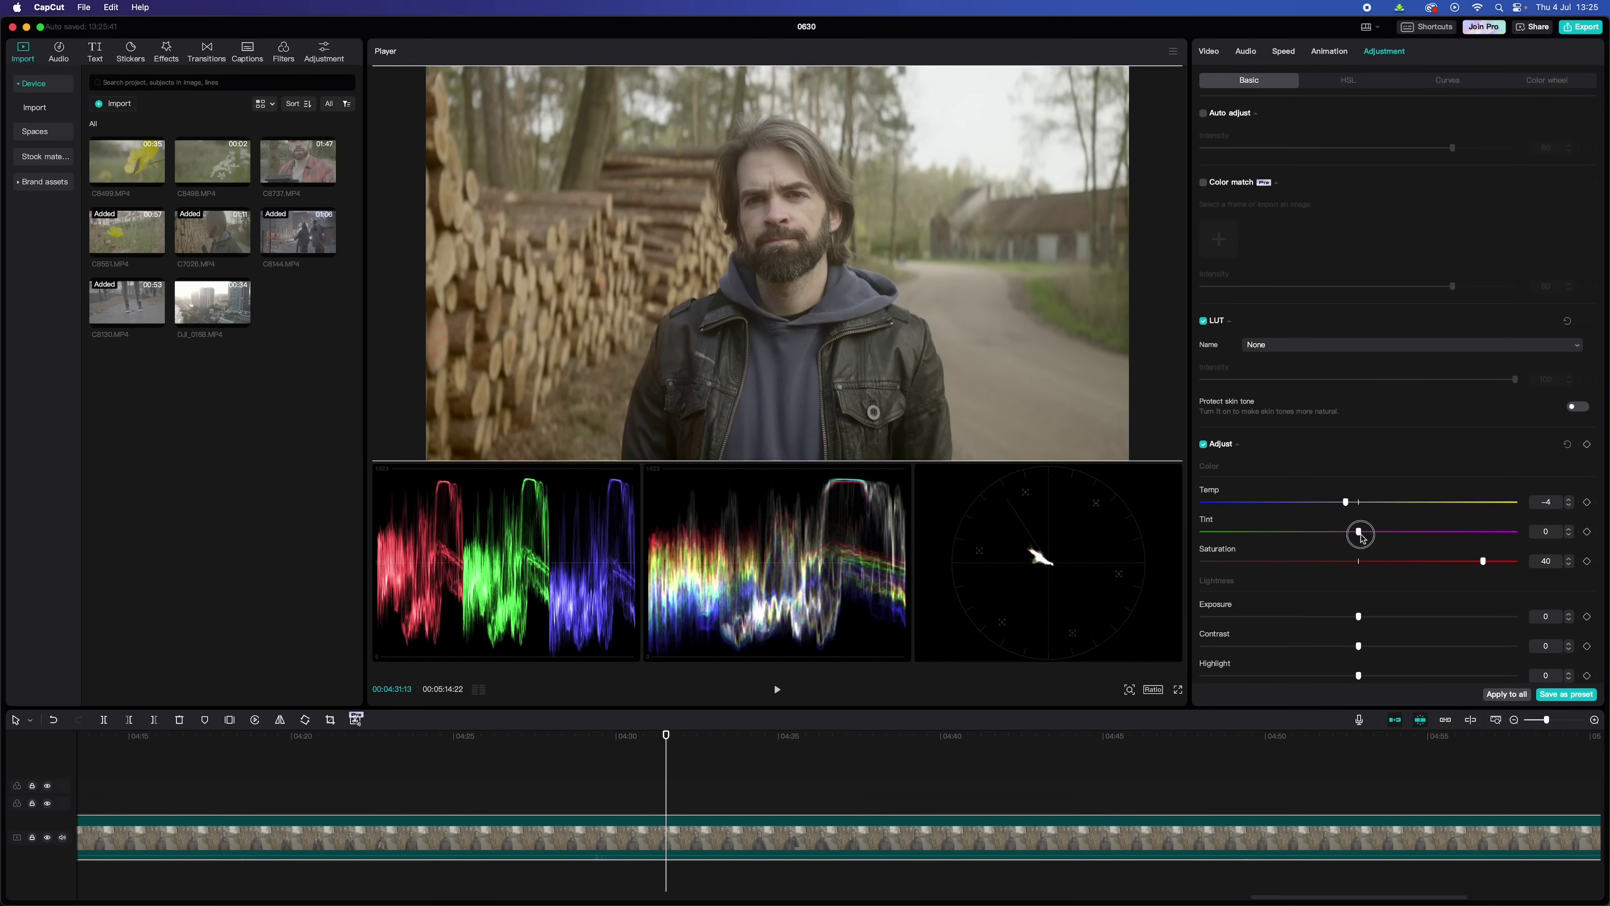
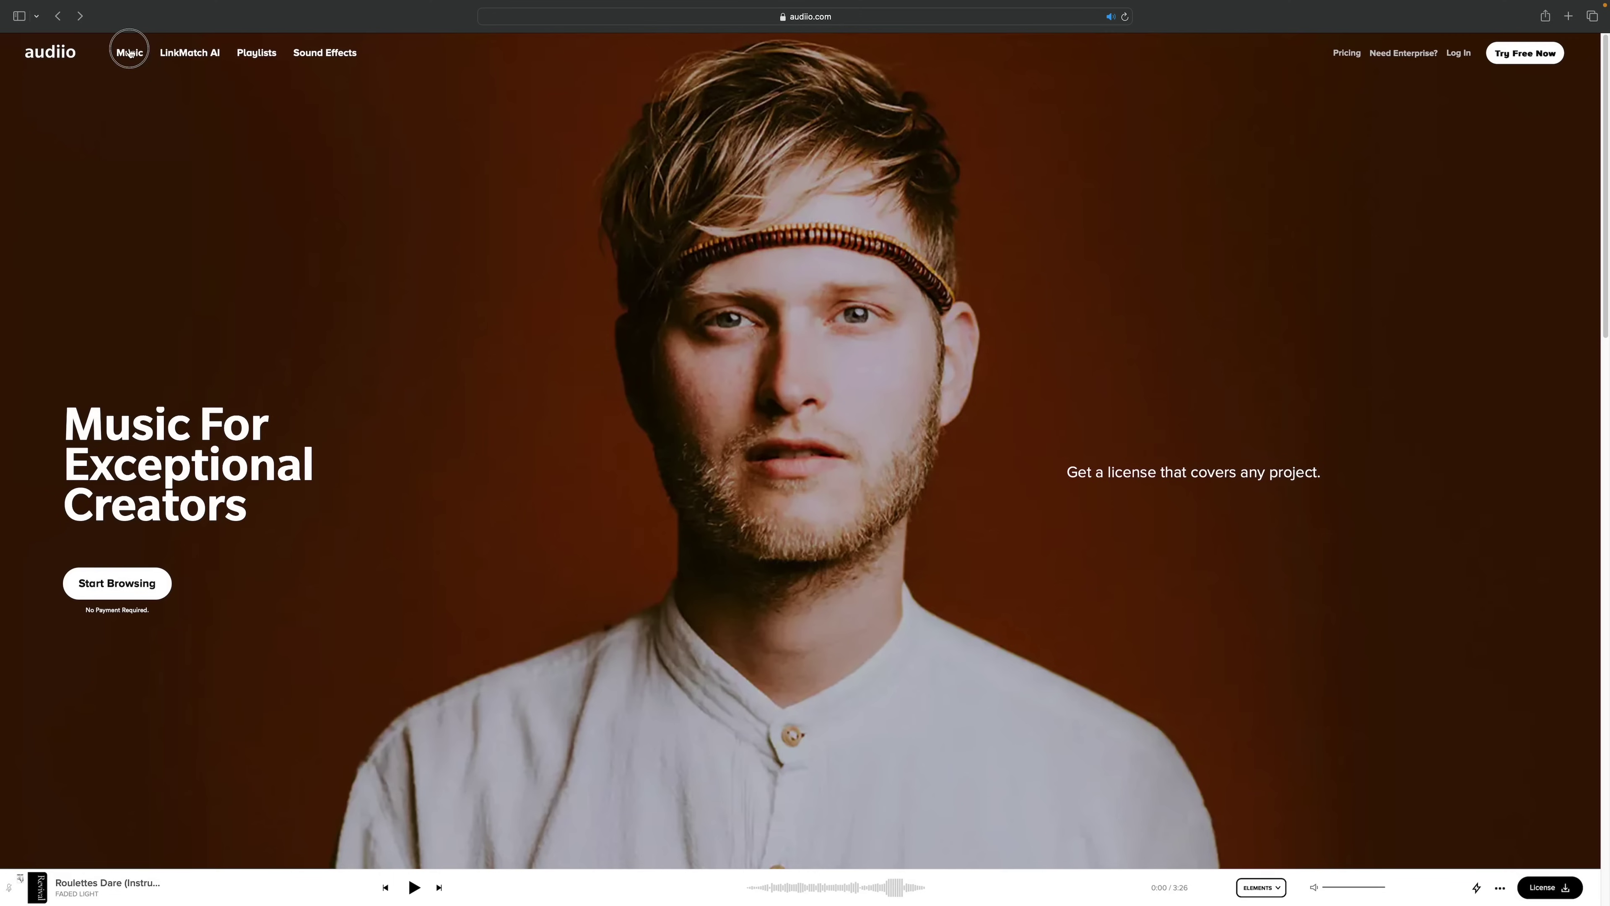
Switch to the audiio website, filter its music by the Cinematic and Electronic genres, and expand the Build filter.
{"action": "left_click", "coordinate": [130, 54]}
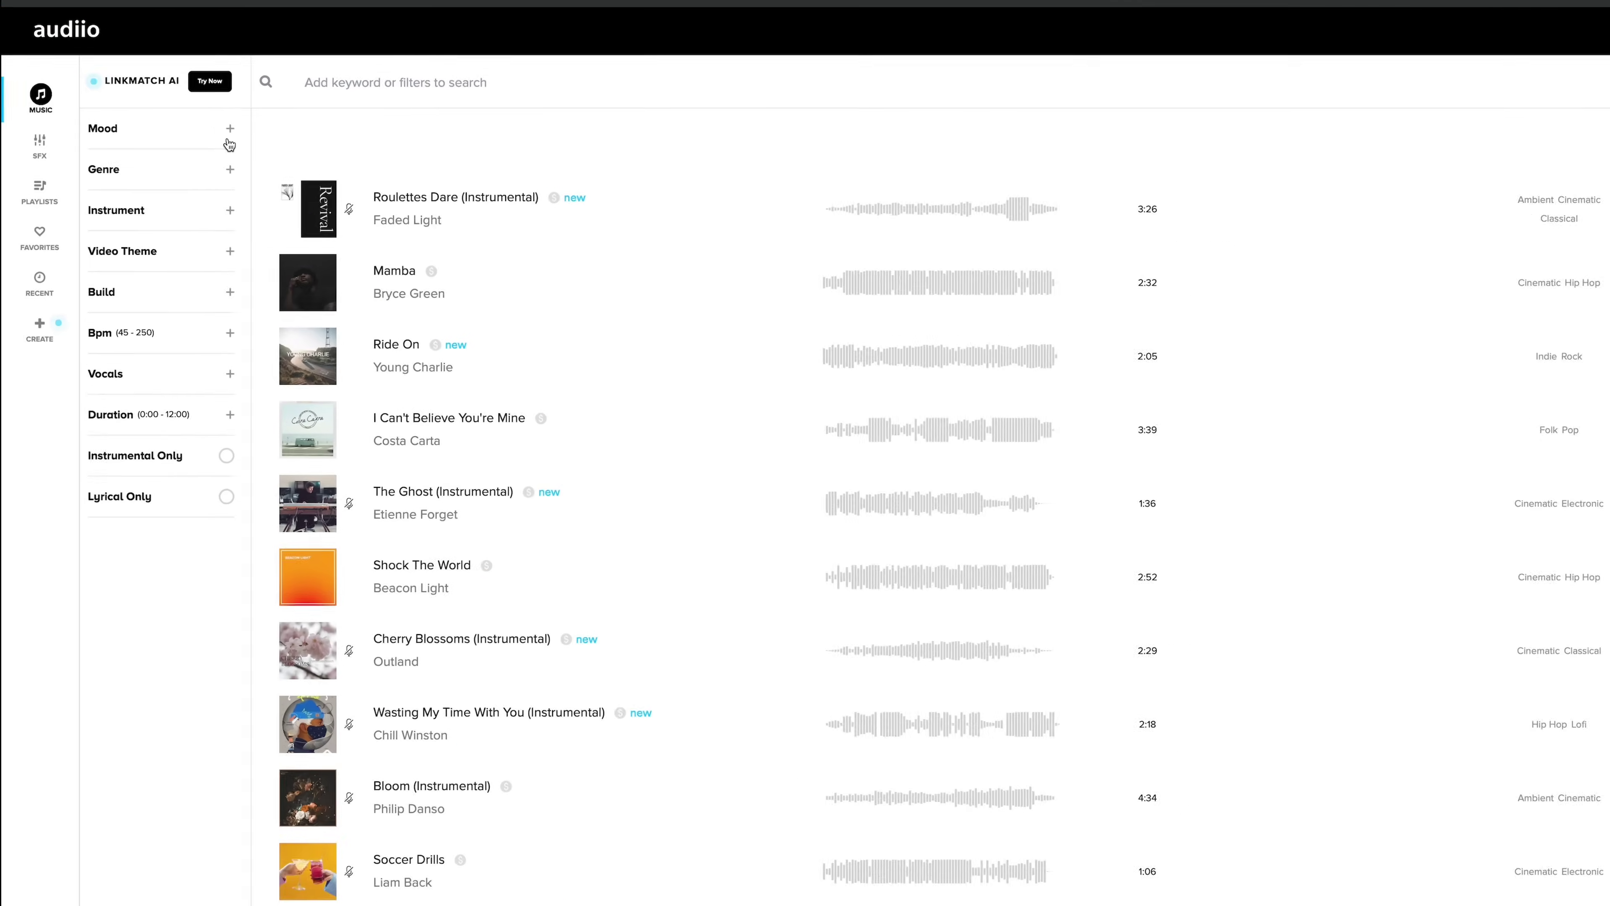
{"action": "left_click", "coordinate": [222, 168]}
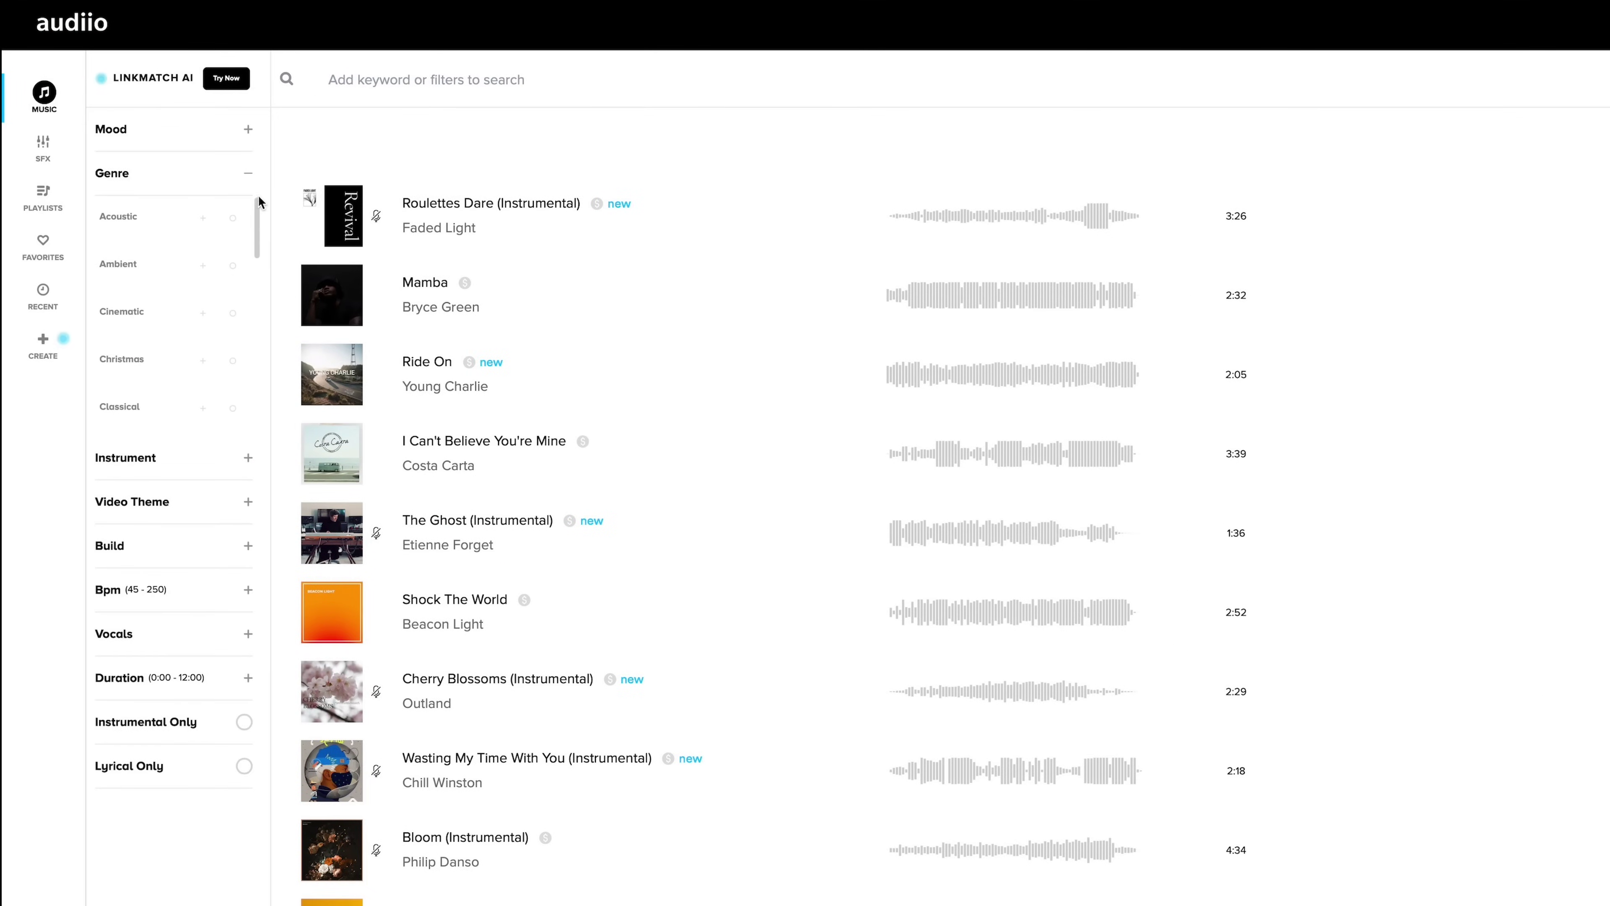
{"action": "left_click_drag", "start_coordinate": [259, 197], "coordinate": [254, 311]}
{"action": "left_click", "coordinate": [201, 278]}
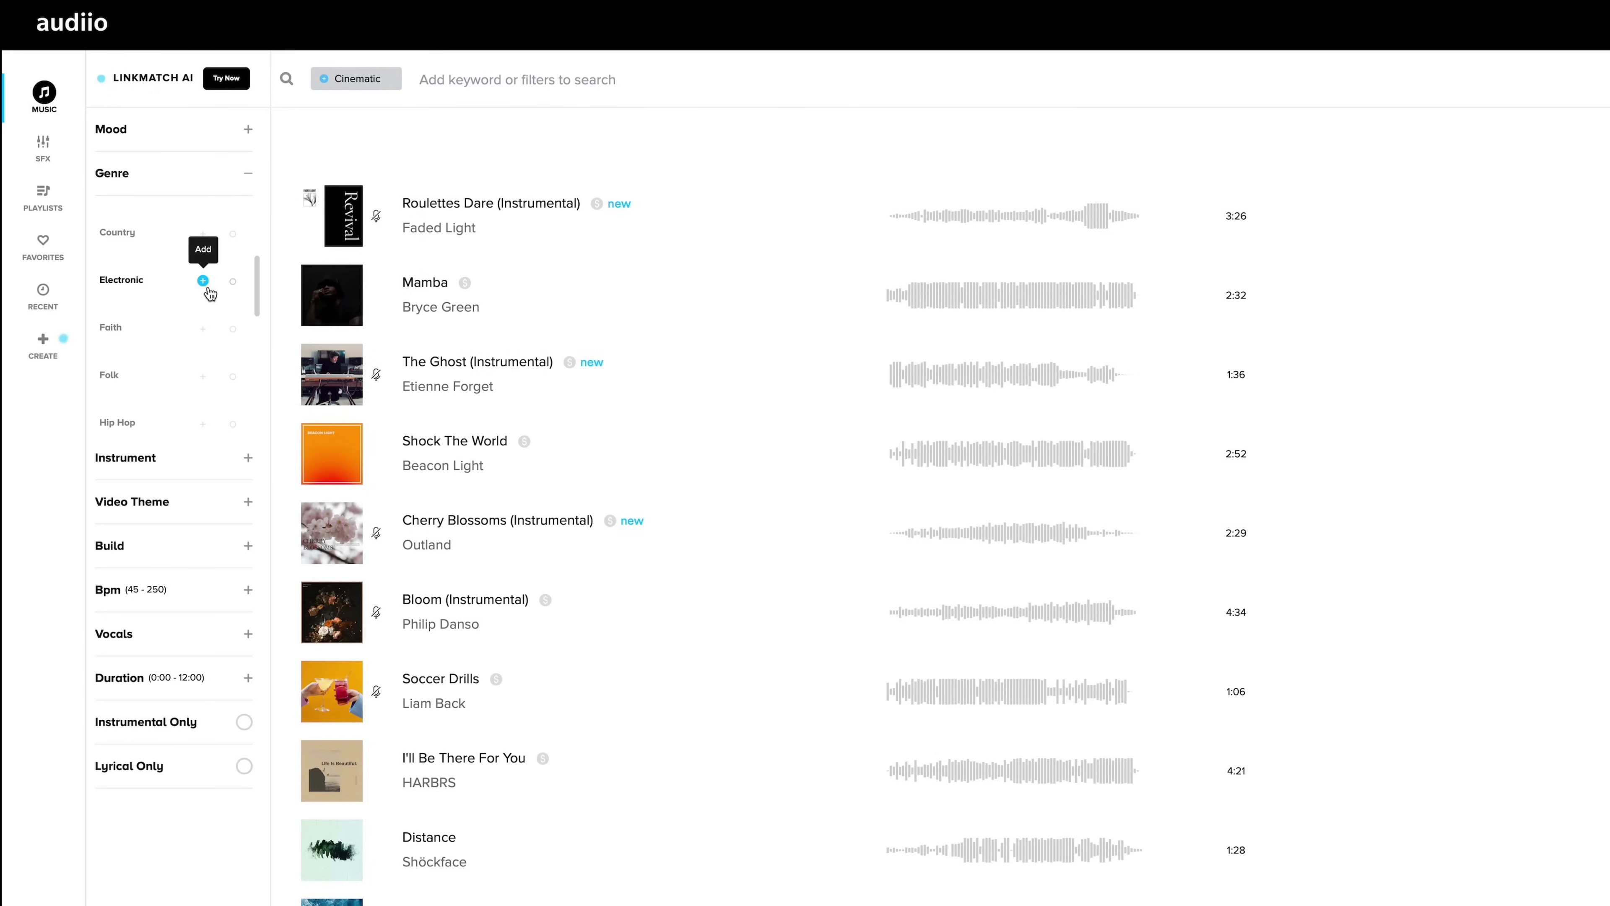
{"action": "left_click", "coordinate": [203, 281]}
{"action": "left_click_drag", "start_coordinate": [255, 302], "coordinate": [258, 323]}
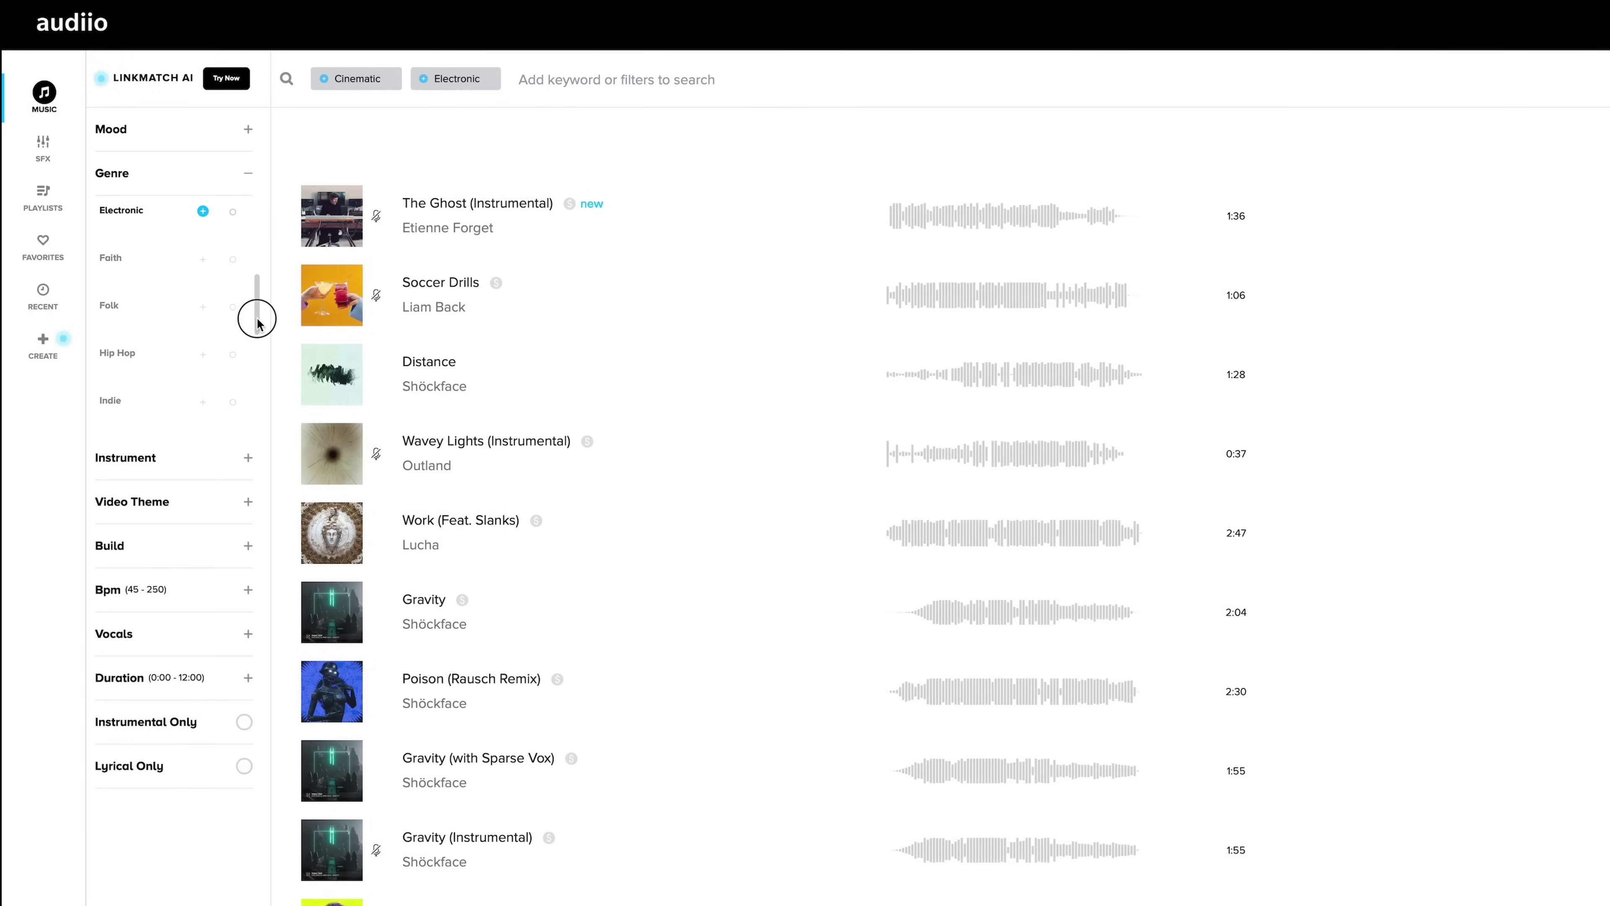
{"action": "left_click", "coordinate": [248, 545]}
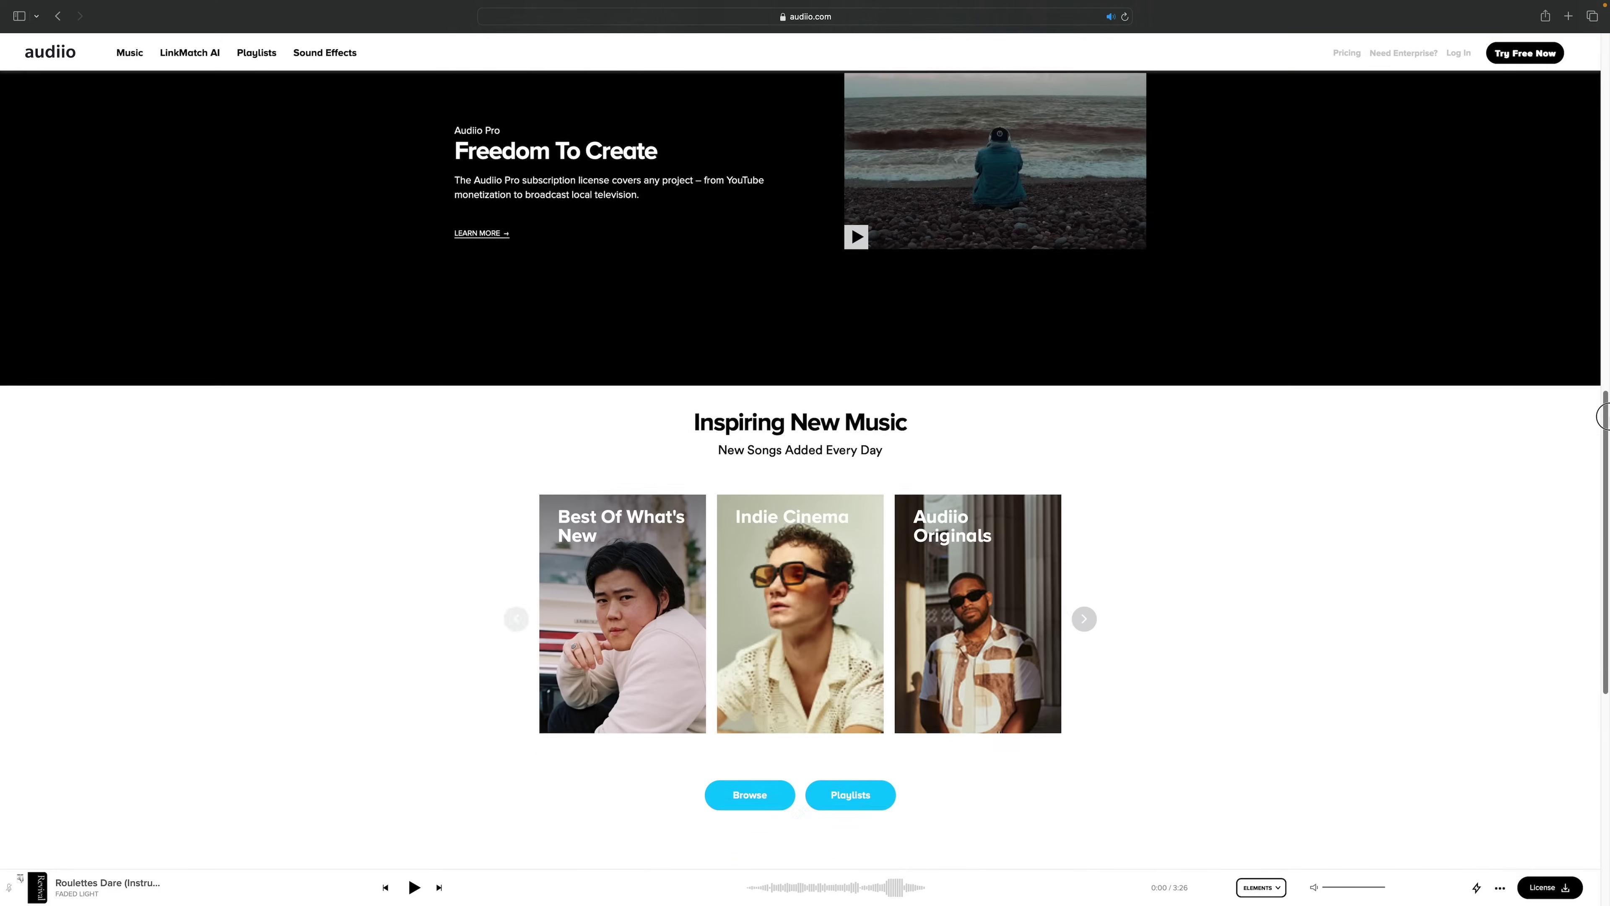
{"action": "scroll", "coordinate": [806, 444], "scroll_direction": "down", "scroll_amount": 3}
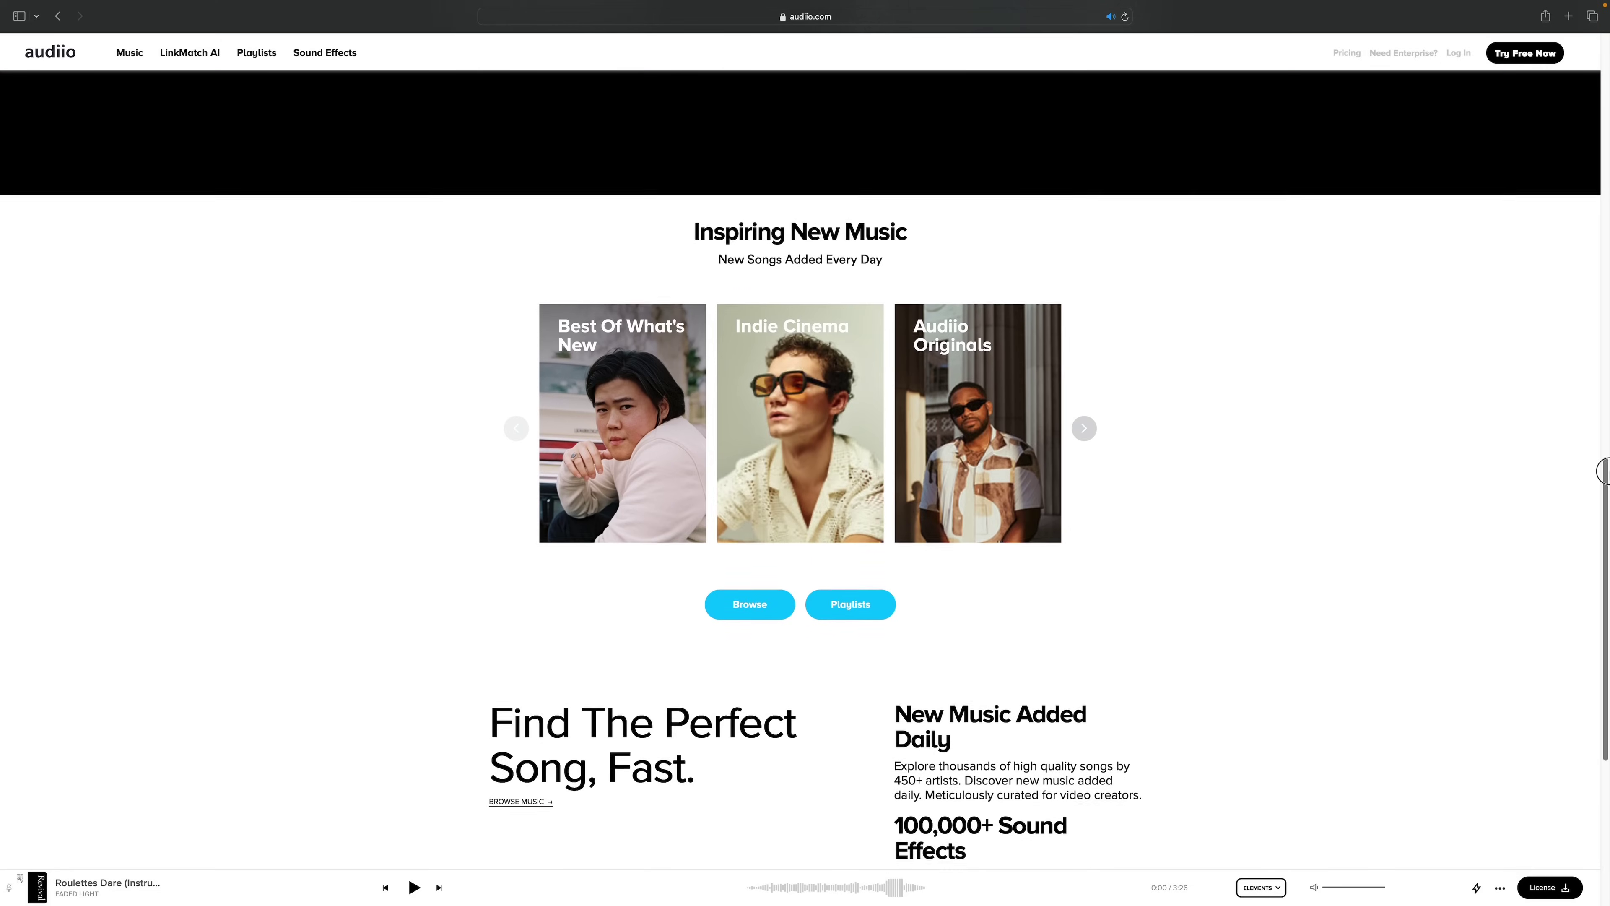
{"action": "scroll", "coordinate": [805, 444], "scroll_direction": "down", "scroll_amount": 6}
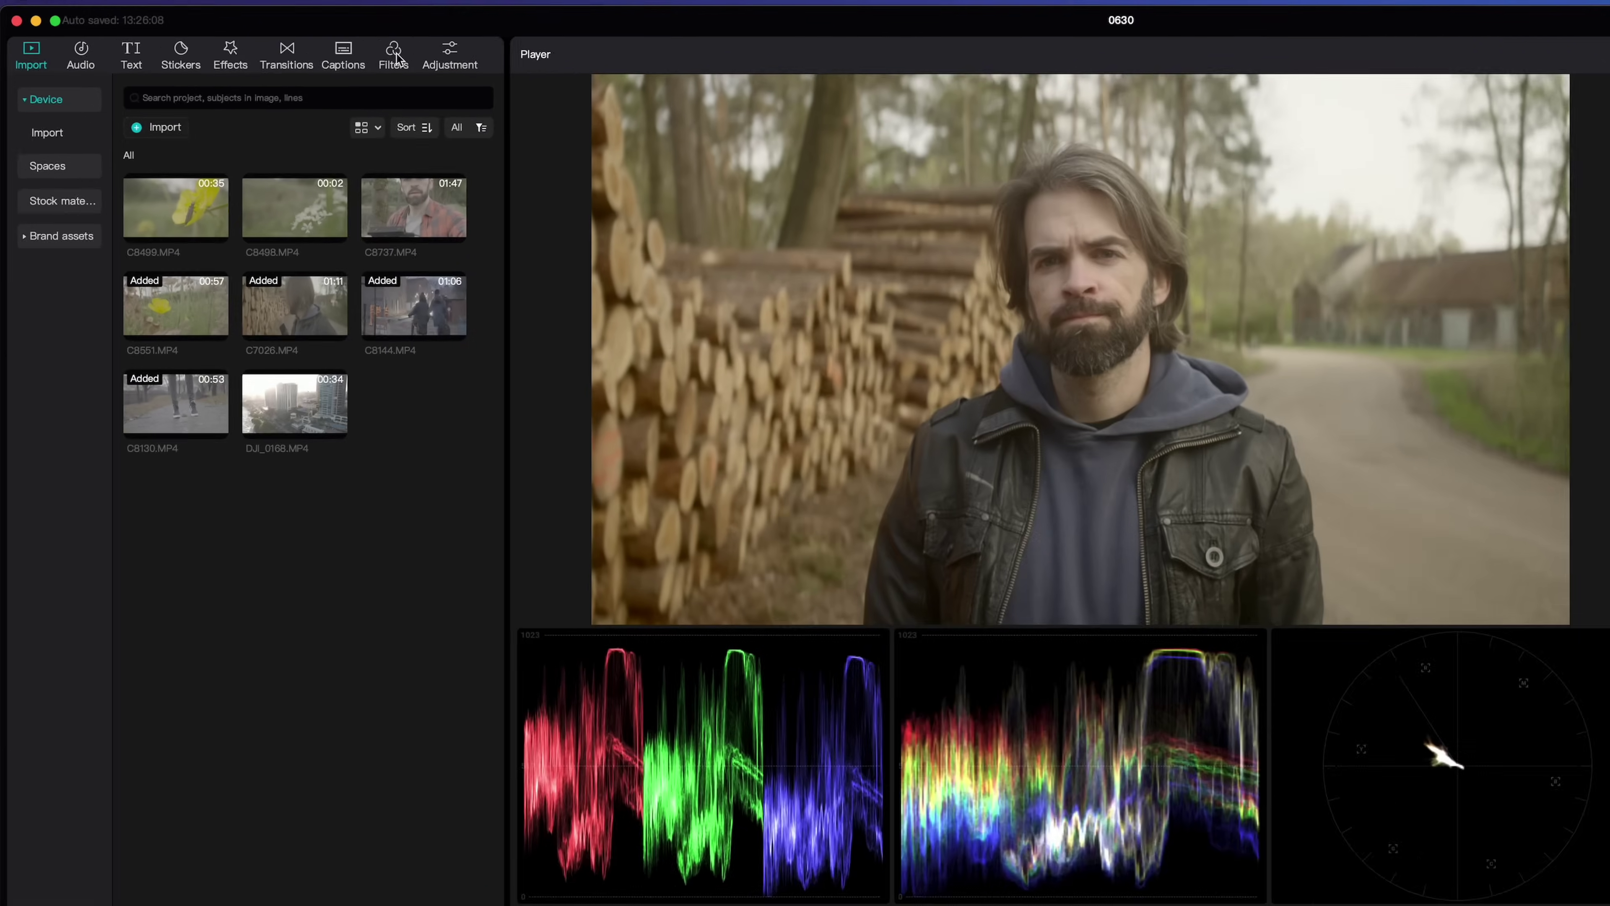
Switch back to CapCut and add the Blue Grey filter on the track above the portrait clip.
{"action": "left_click", "coordinate": [277, 43]}
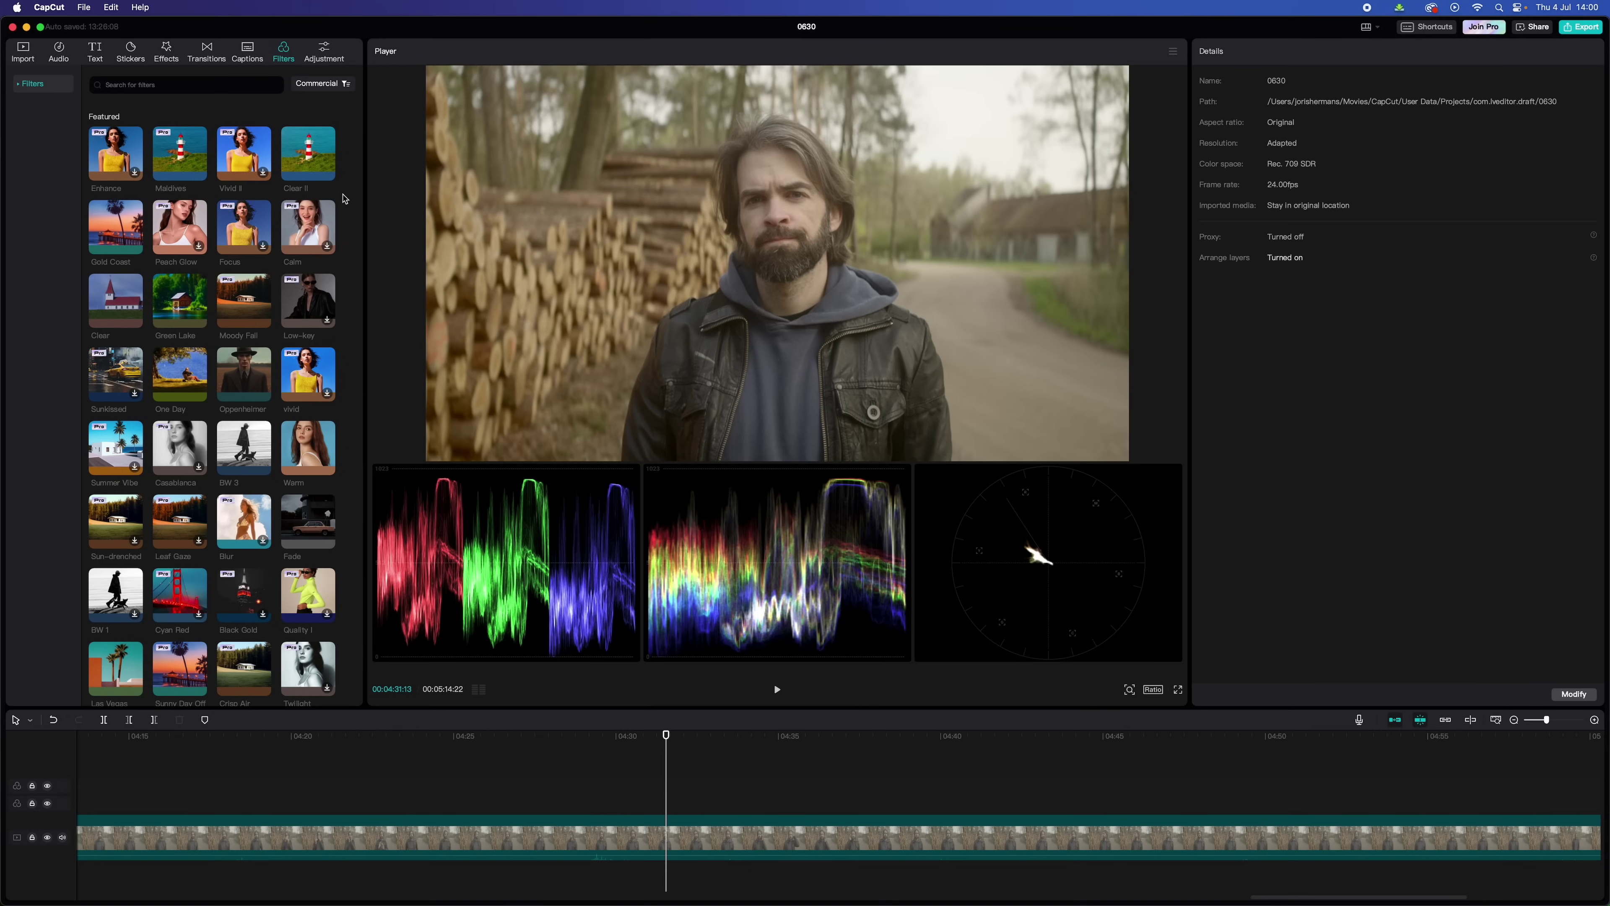
{"action": "scroll", "coordinate": [345, 342], "scroll_direction": "down", "scroll_amount": 10}
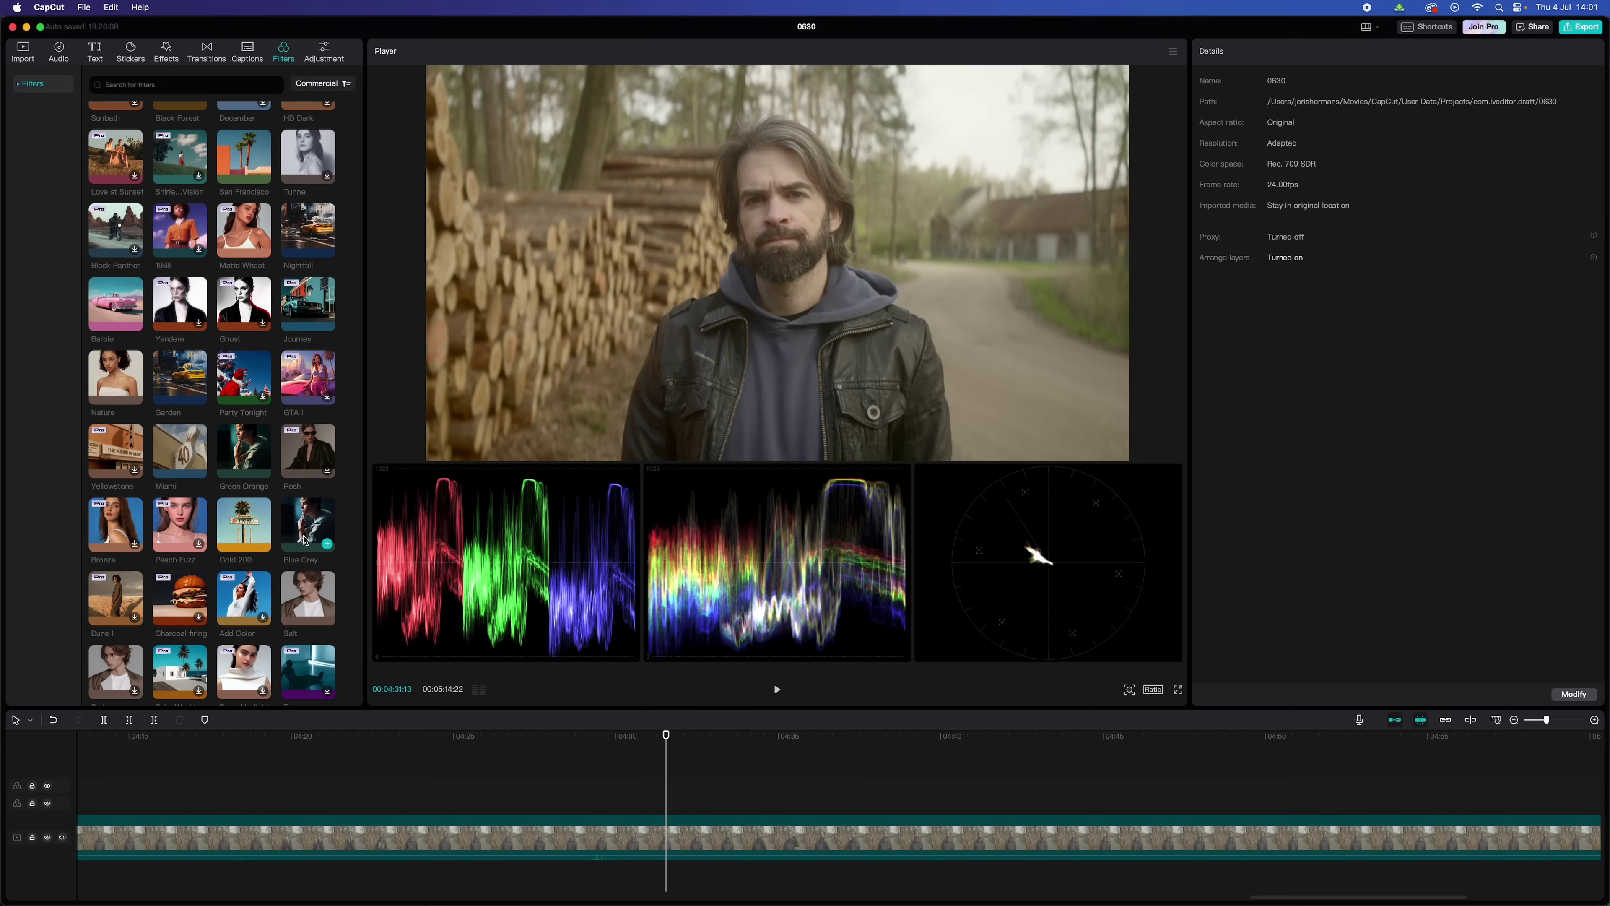
{"action": "left_click_drag", "start_coordinate": [298, 535], "coordinate": [622, 810]}
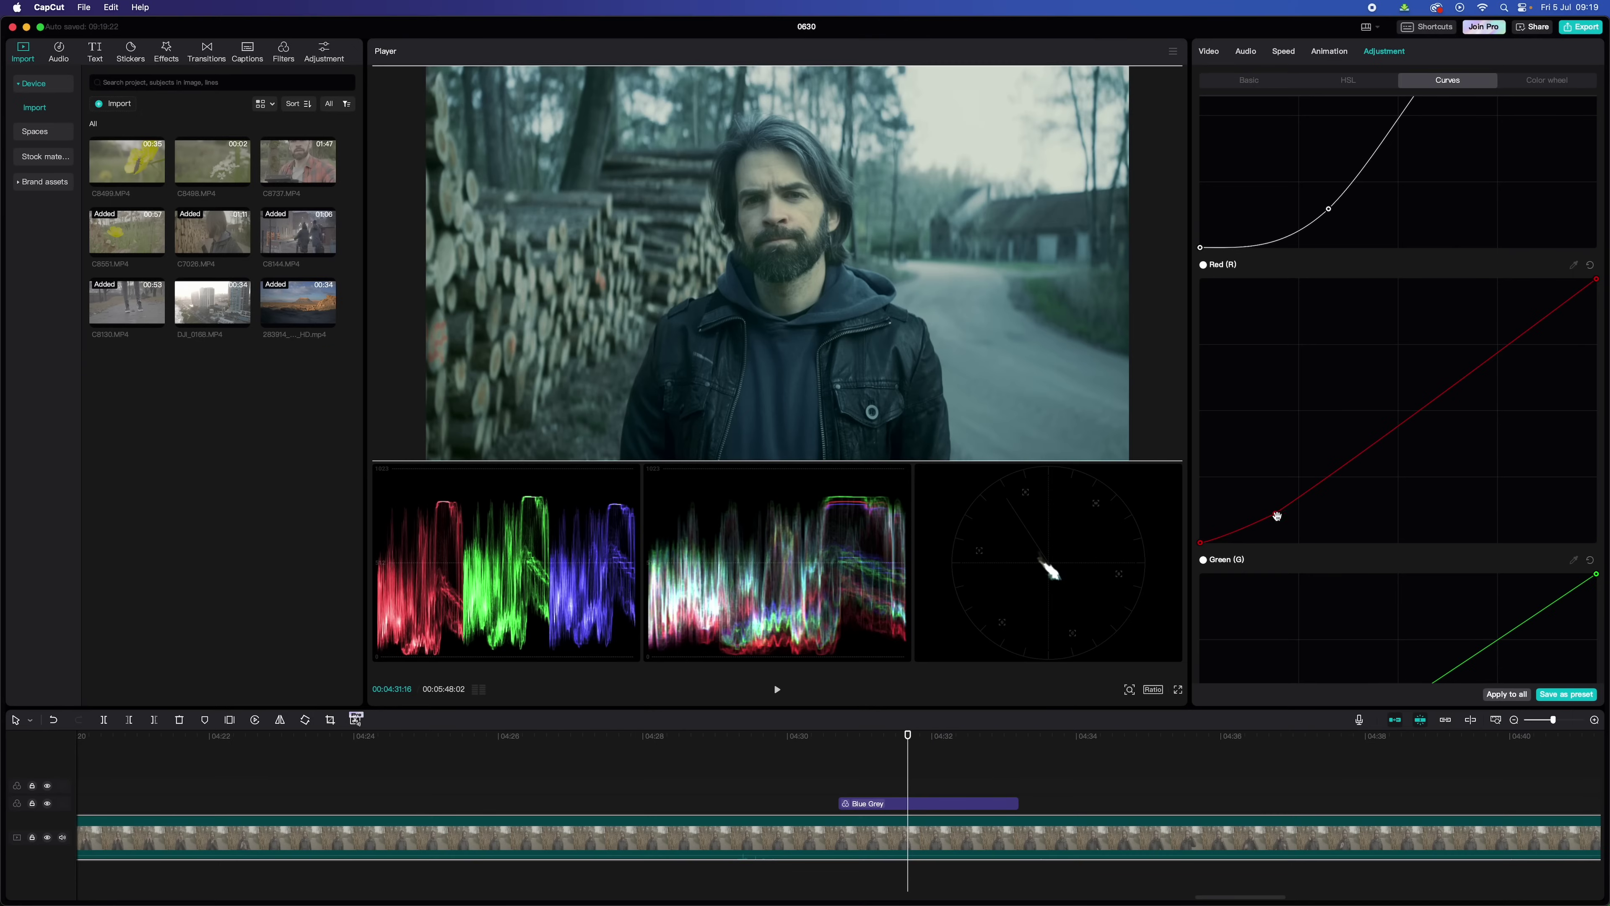
Try lowering the shadow point of the clip's red curve slightly.
{"action": "mouse_move", "coordinate": [1277, 516]}
{"action": "left_mouse_down"}
{"action": "mouse_move", "coordinate": [1266, 500]}
{"action": "mouse_move", "coordinate": [1294, 539]}
{"action": "mouse_move", "coordinate": [1287, 515]}
{"action": "mouse_move", "coordinate": [1294, 528]}
{"action": "mouse_move", "coordinate": [1268, 521]}
{"action": "left_mouse_up"}
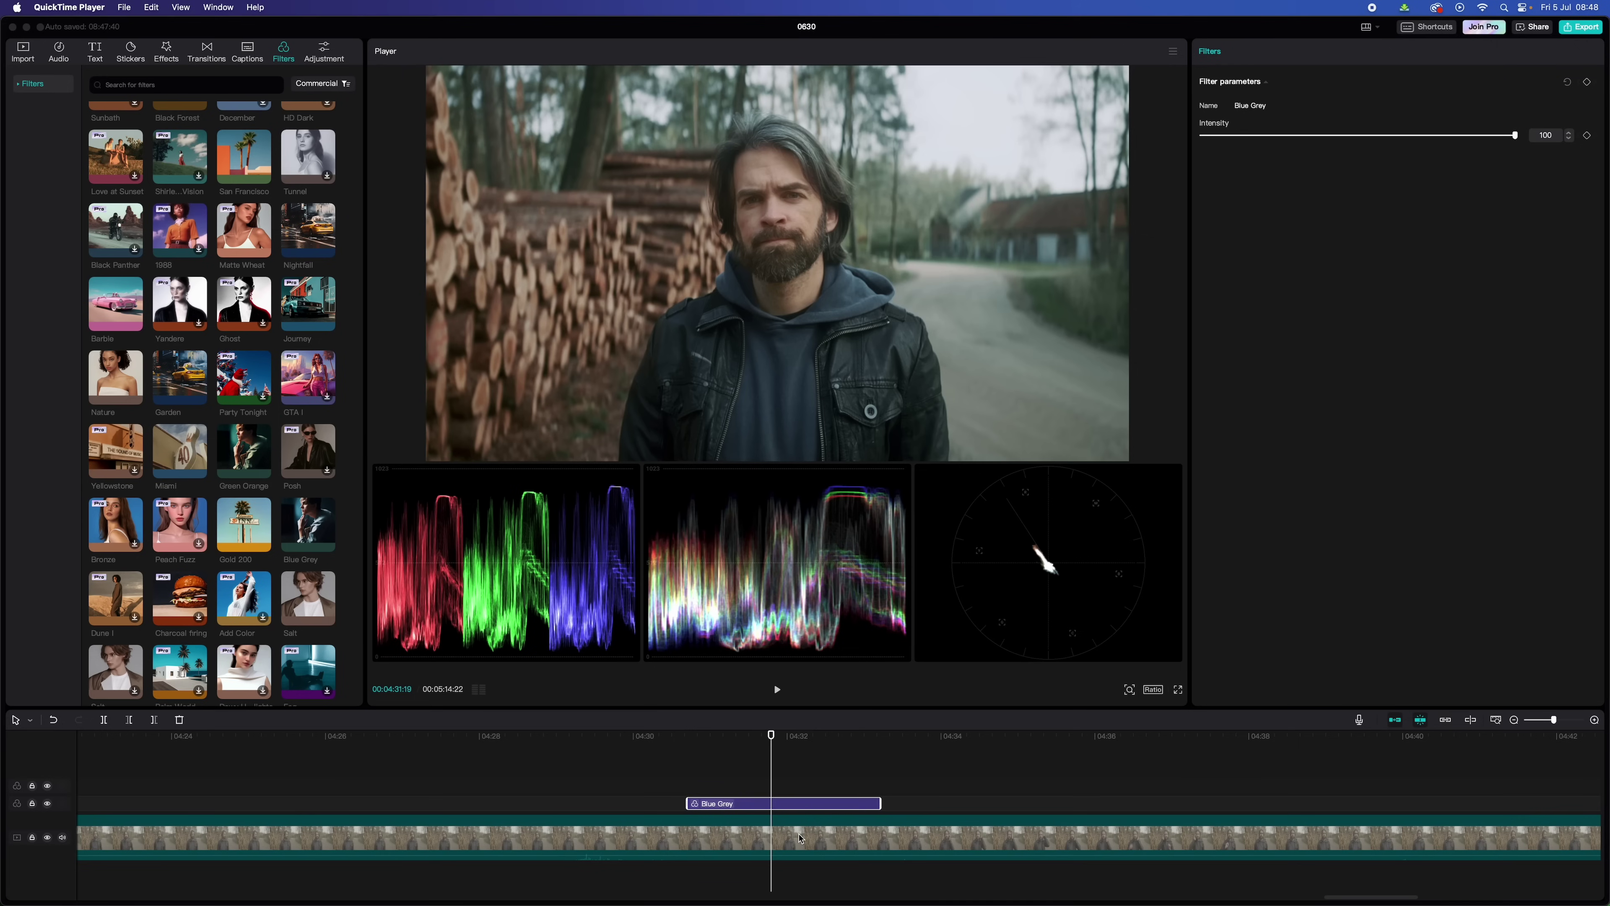
Examine the portrait clip's color, lightness and effects adjustments, then its curves.
{"action": "left_click", "coordinate": [800, 839]}
{"action": "mouse_move", "coordinate": [1359, 501]}
{"action": "left_mouse_down"}
{"action": "mouse_move", "coordinate": [1301, 502]}
{"action": "mouse_move", "coordinate": [1359, 502]}
{"action": "mouse_move", "coordinate": [1348, 531]}
{"action": "mouse_move", "coordinate": [1308, 533]}
{"action": "mouse_move", "coordinate": [1428, 533]}
{"action": "mouse_move", "coordinate": [1359, 532]}
{"action": "left_mouse_up"}
{"action": "scroll", "coordinate": [1304, 602], "scroll_direction": "down", "scroll_amount": 3}
{"action": "scroll", "coordinate": [1305, 603], "scroll_direction": "down", "scroll_amount": 2}
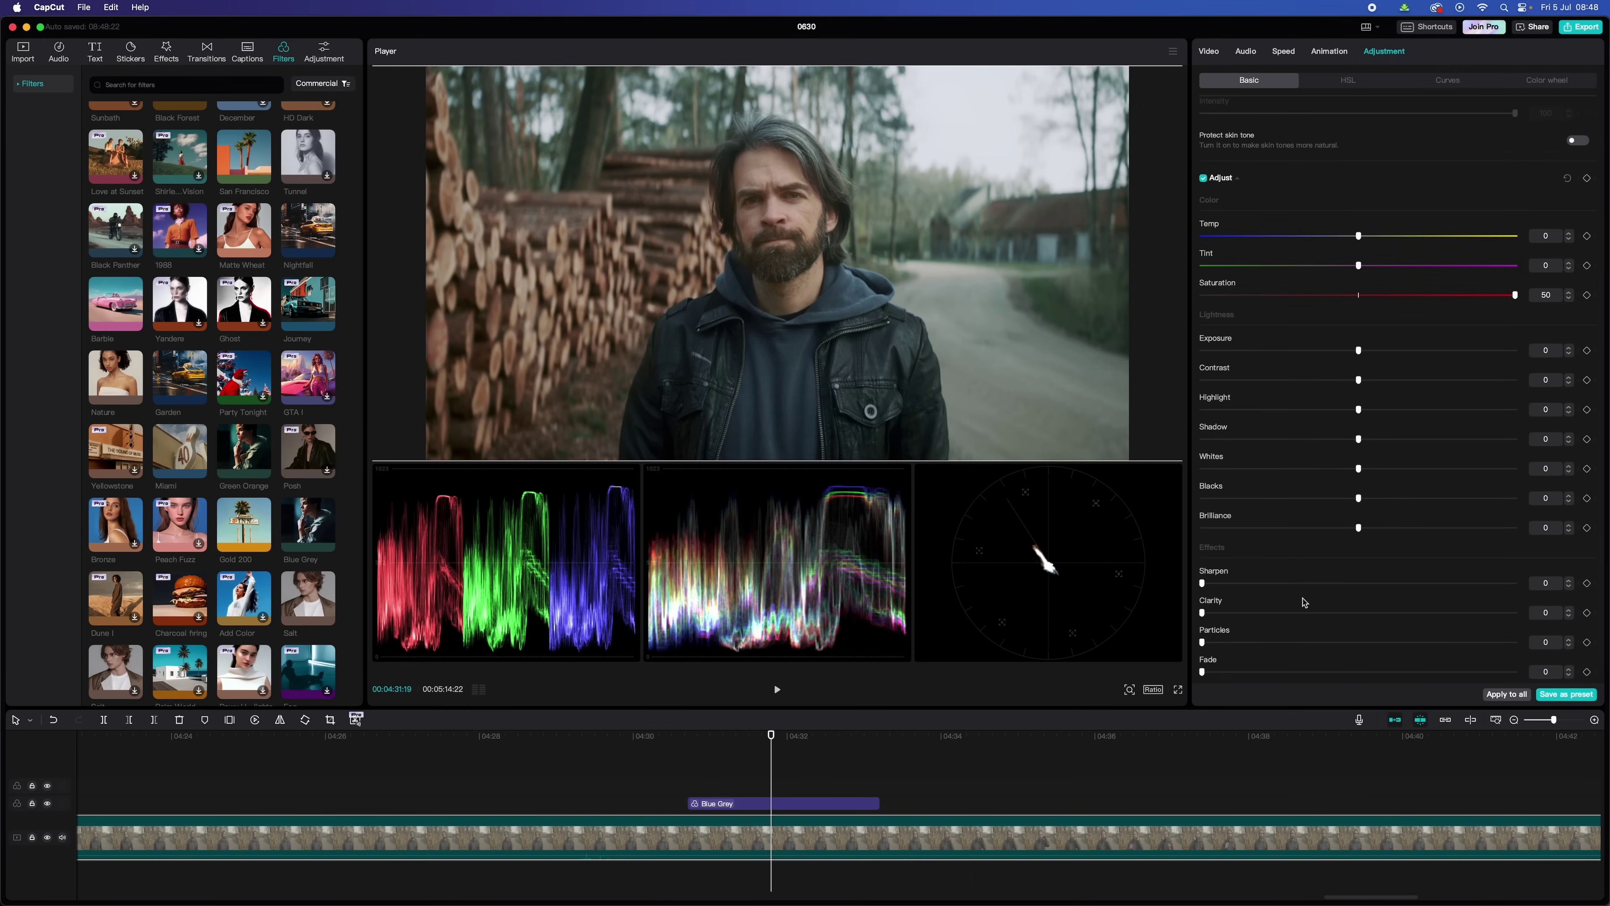
{"action": "mouse_move", "coordinate": [1359, 439]}
{"action": "left_mouse_down"}
{"action": "mouse_move", "coordinate": [1405, 438]}
{"action": "mouse_move", "coordinate": [1311, 438]}
{"action": "mouse_move", "coordinate": [1354, 438]}
{"action": "mouse_move", "coordinate": [1376, 410]}
{"action": "mouse_move", "coordinate": [1304, 407]}
{"action": "mouse_move", "coordinate": [1358, 409]}
{"action": "left_mouse_up"}
{"action": "mouse_move", "coordinate": [1359, 528]}
{"action": "left_mouse_down"}
{"action": "mouse_move", "coordinate": [1394, 532]}
{"action": "mouse_move", "coordinate": [1291, 531]}
{"action": "mouse_move", "coordinate": [1362, 531]}
{"action": "left_mouse_up"}
{"action": "left_click", "coordinate": [1446, 81]}
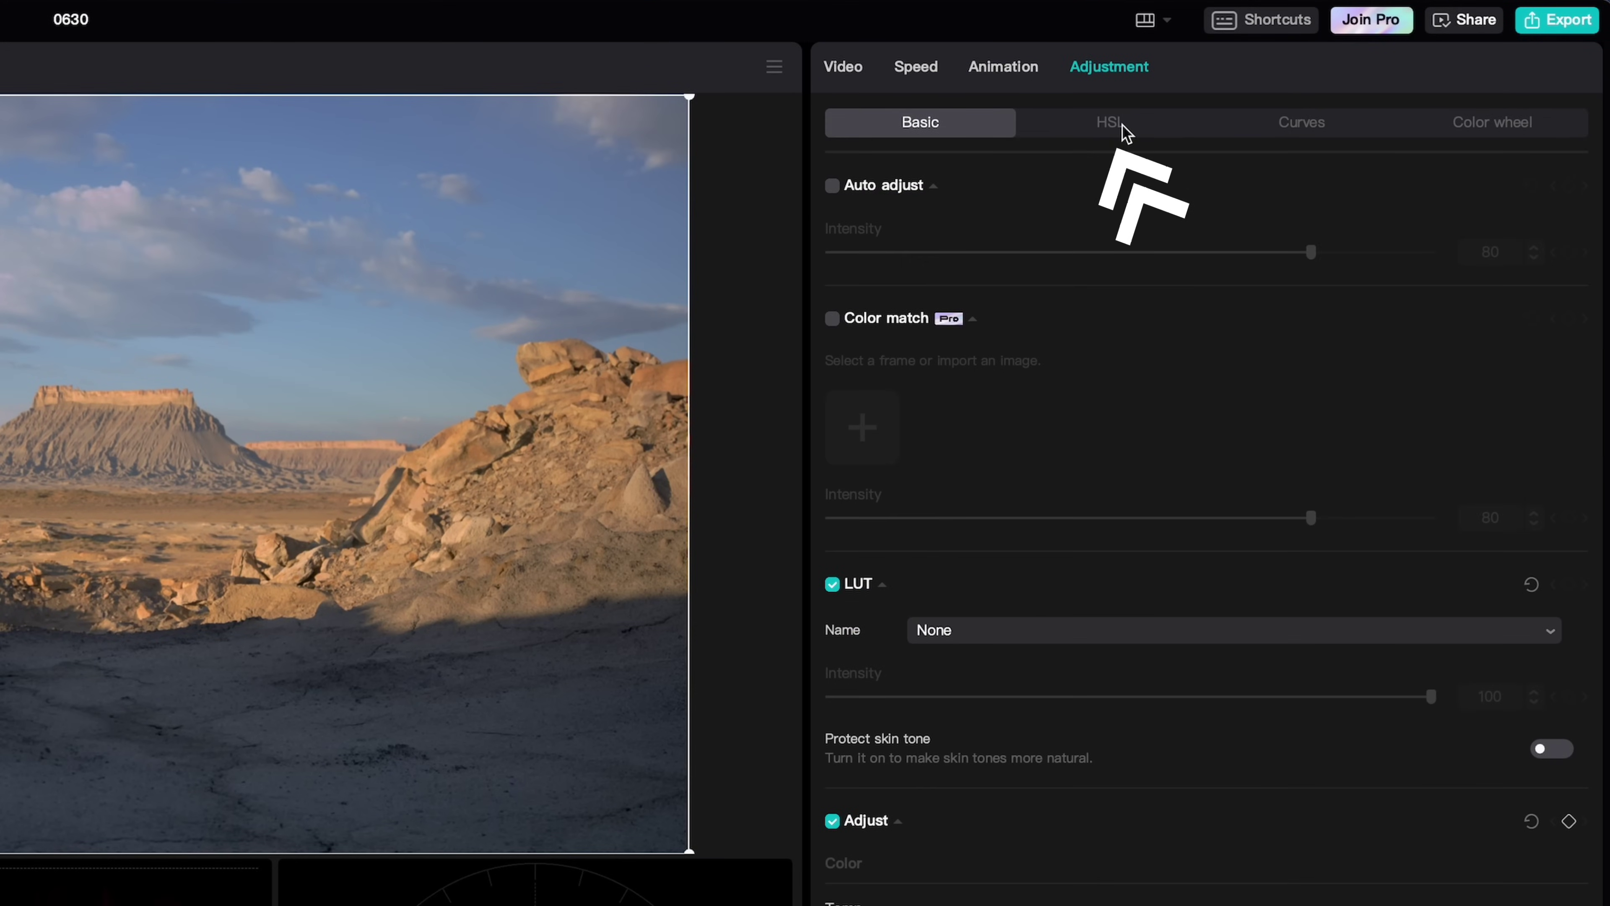
Shift the tint of the blue range in the desert clip's HSL adjustment toward the lower end.
{"action": "left_click", "coordinate": [1124, 132]}
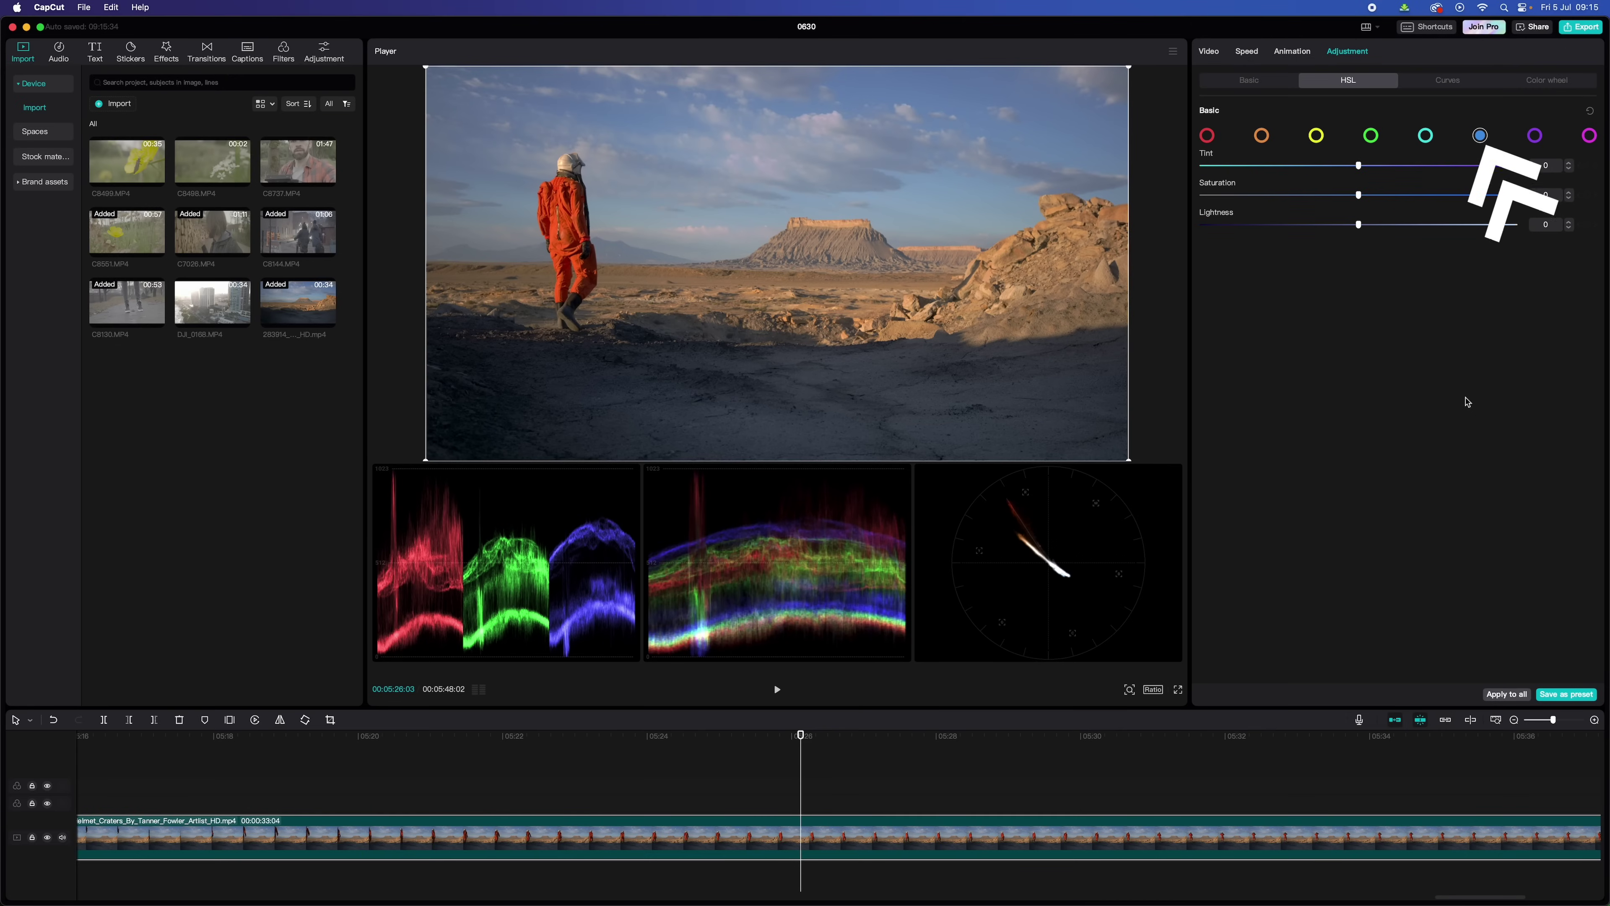
{"action": "left_click_drag", "start_coordinate": [1358, 166], "coordinate": [1324, 166]}
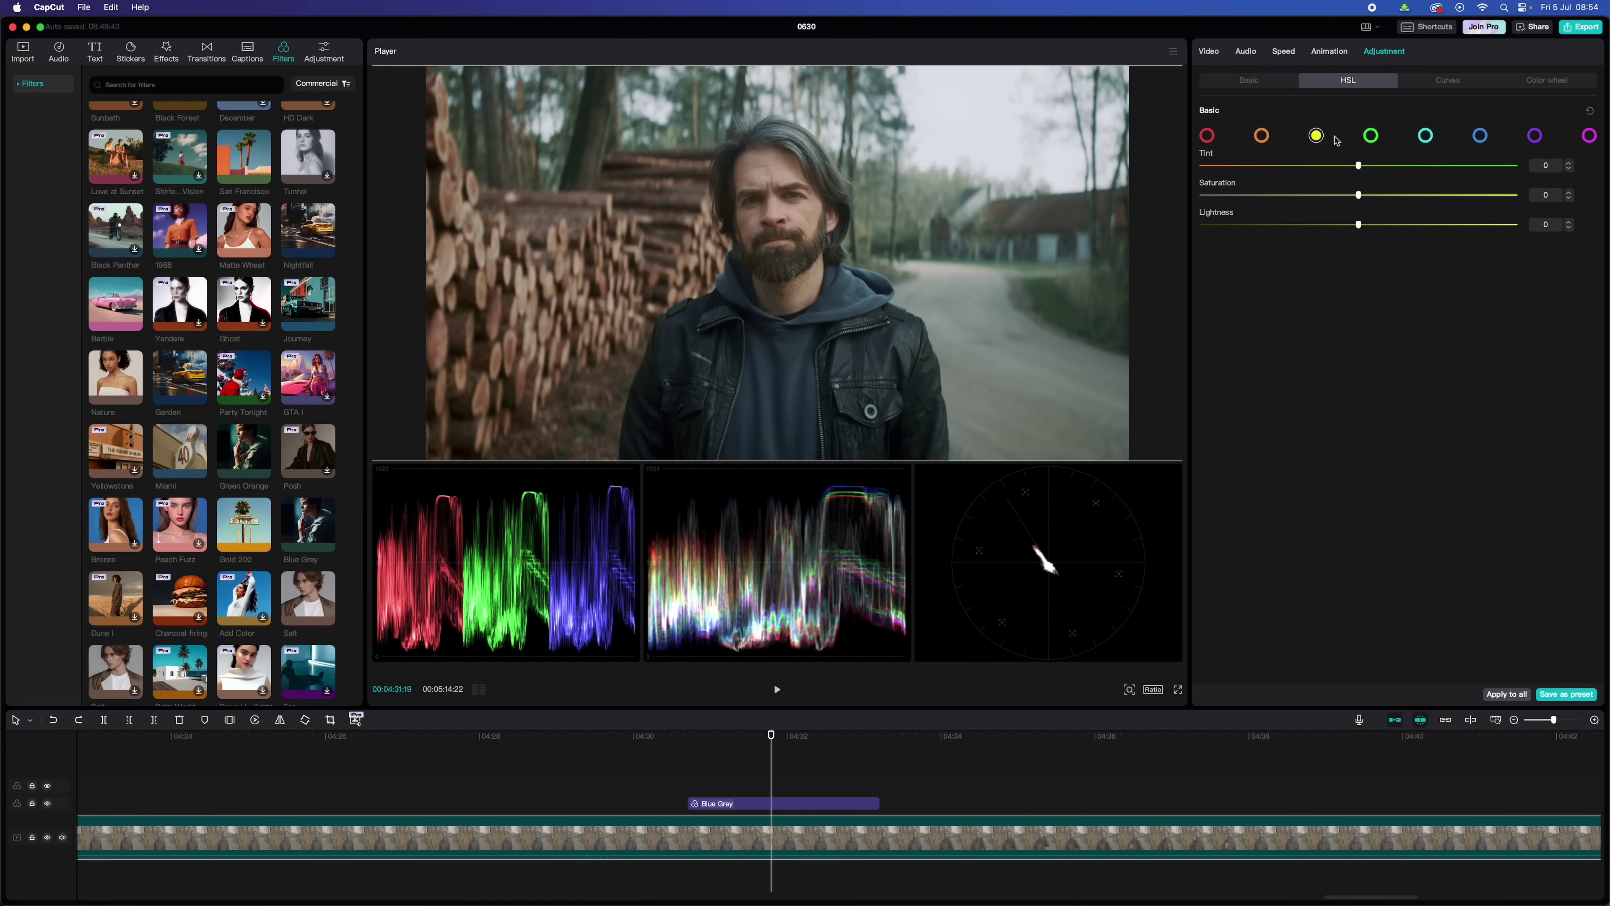
Shift the green tint toward the lower end in the portrait clip's HSL adjustment and lower the yellow tint to about -46.
{"action": "left_click", "coordinate": [1374, 137]}
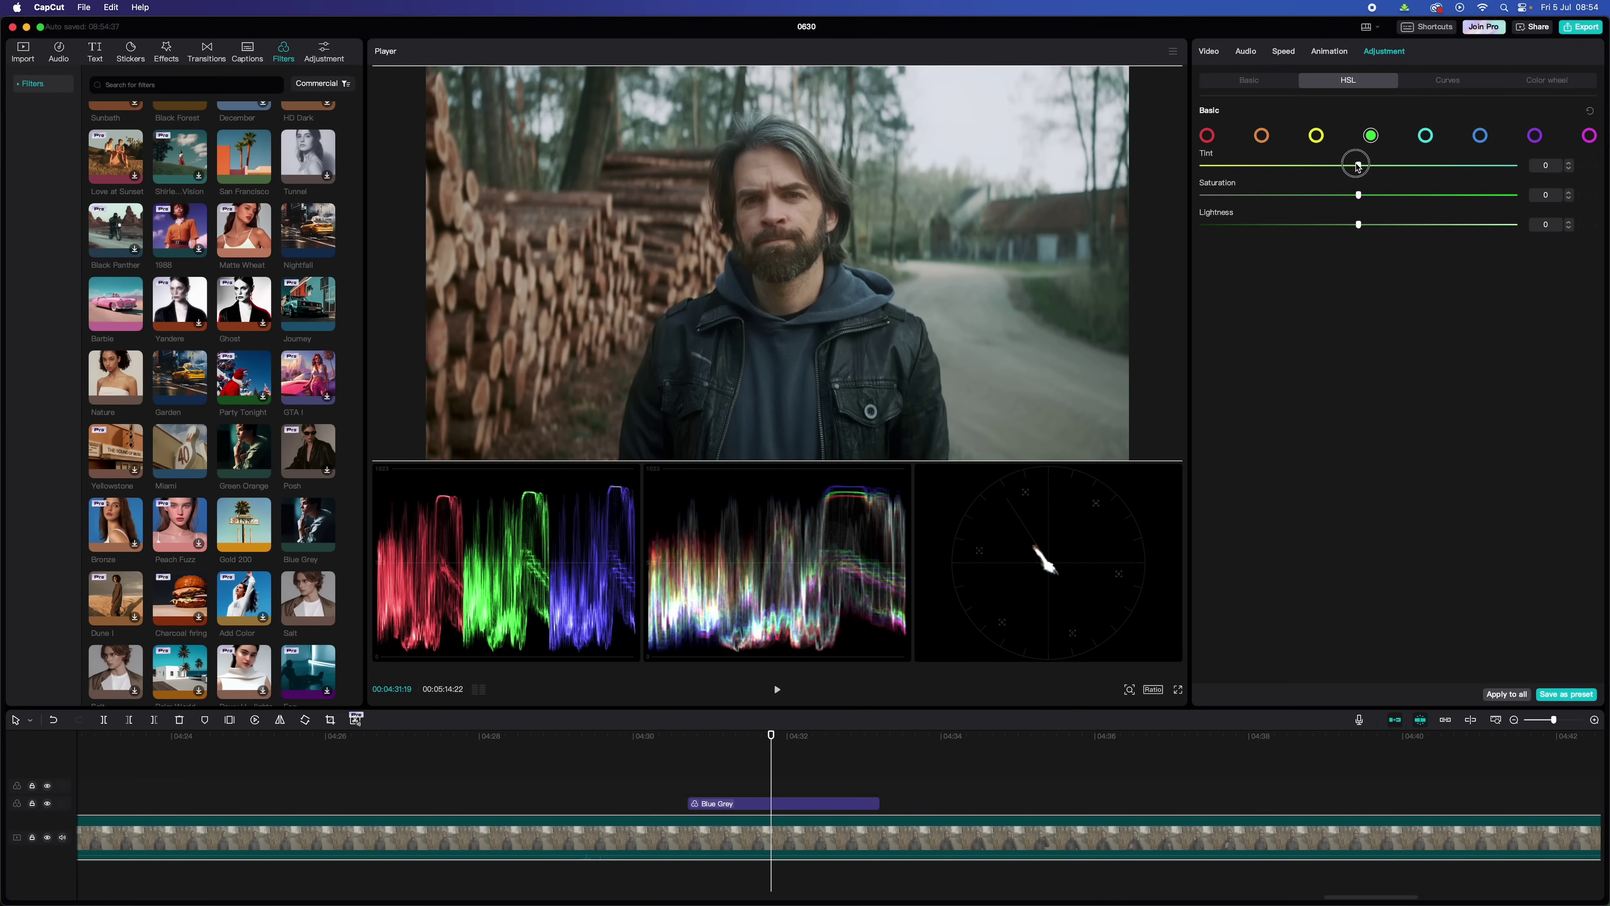
{"action": "mouse_move", "coordinate": [1274, 164]}
{"action": "left_mouse_down"}
{"action": "mouse_move", "coordinate": [1359, 164]}
{"action": "mouse_move", "coordinate": [1264, 166]}
{"action": "left_mouse_up"}
{"action": "left_click", "coordinate": [1319, 141]}
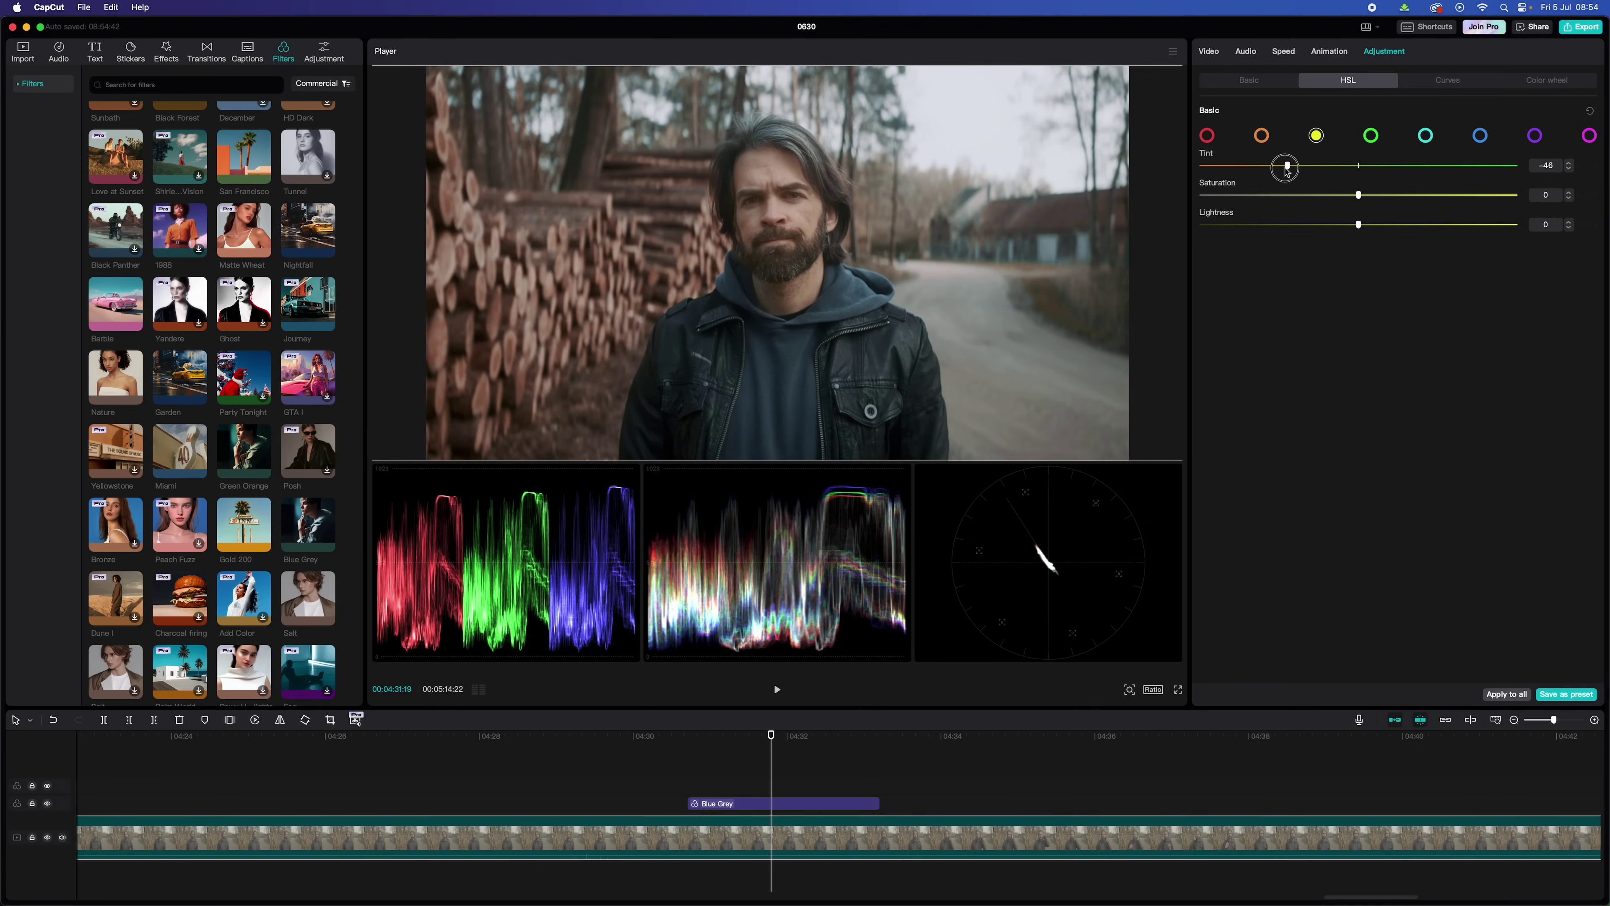
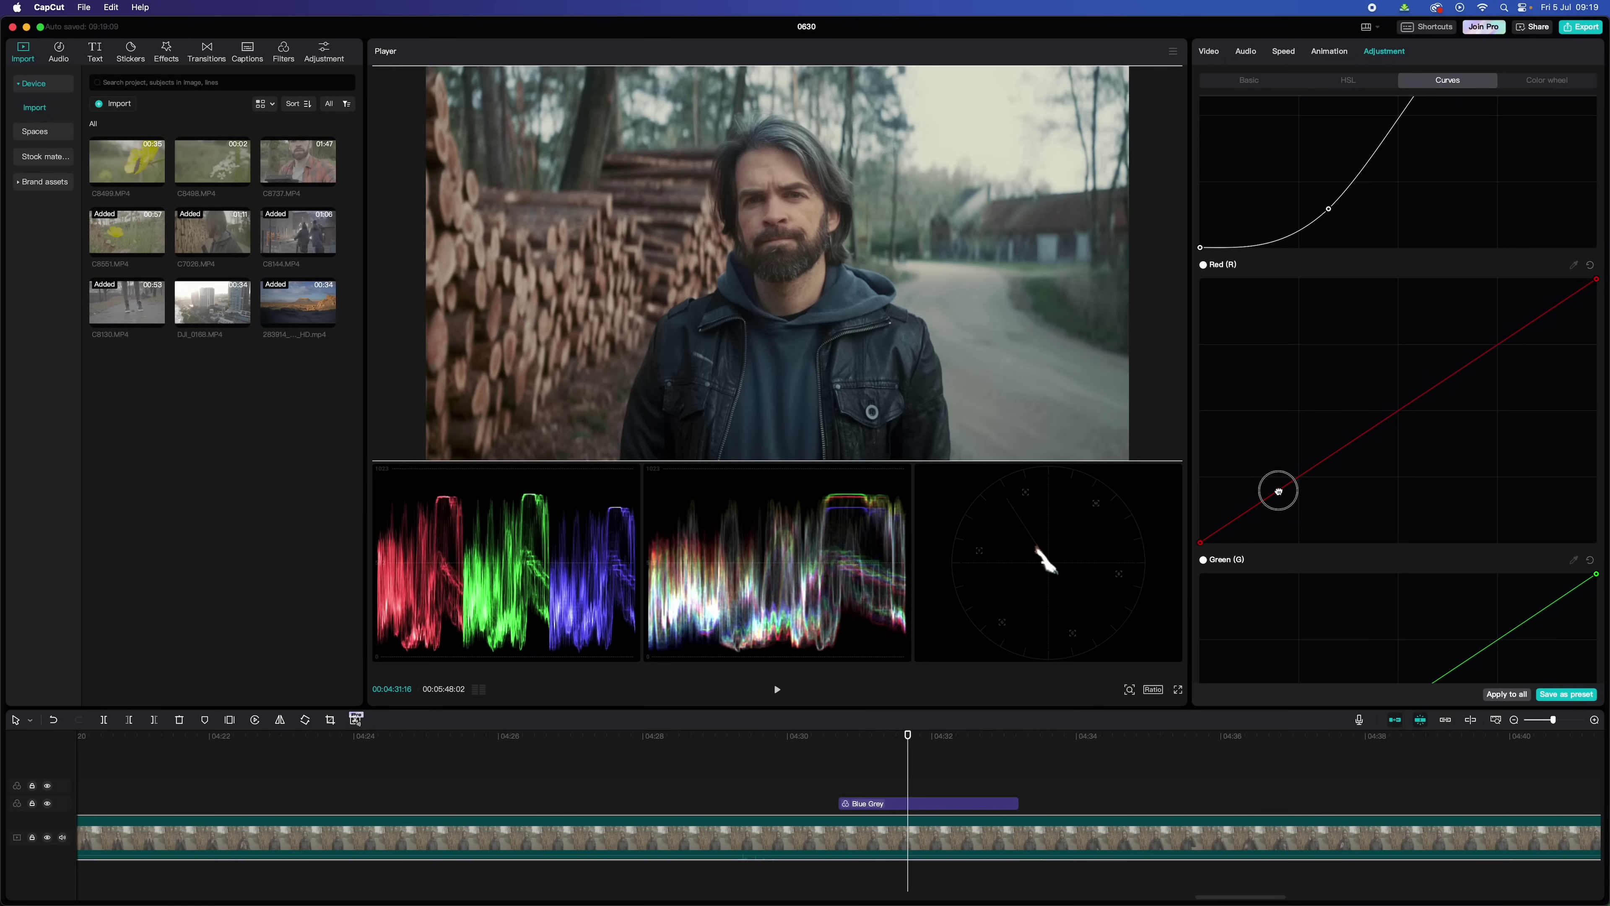
Shape the portrait clip's red curve by lowering the shadows, lifting the midtones and adjusting the highlights, then readjust the shadow point upward.
{"action": "left_click_drag", "start_coordinate": [1278, 490], "coordinate": [1263, 520]}
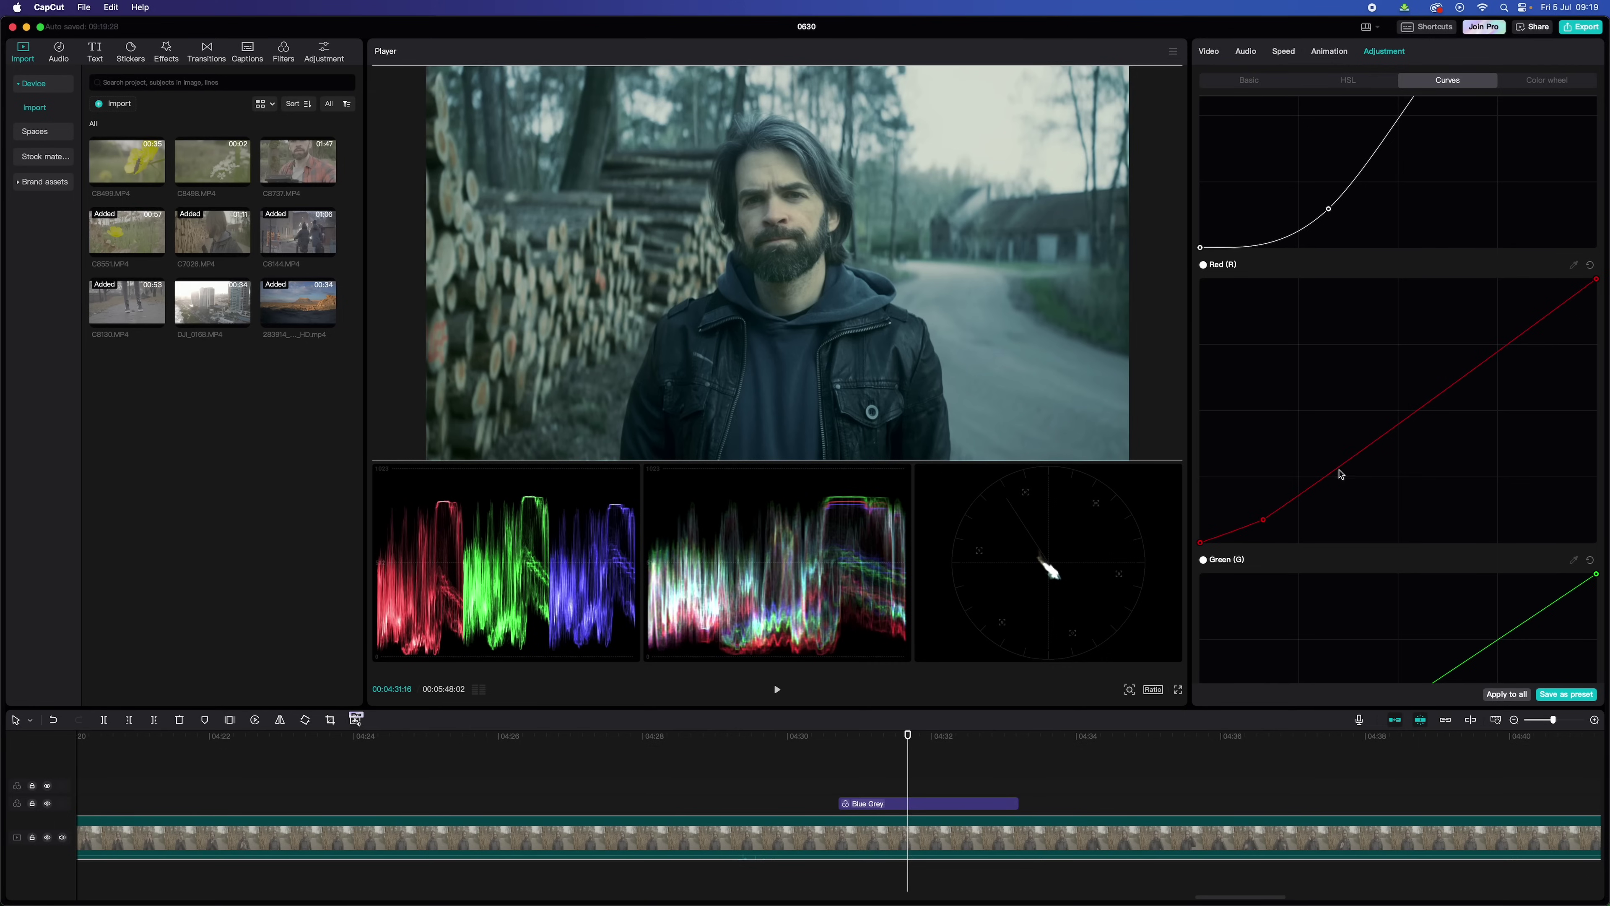
{"action": "left_click_drag", "start_coordinate": [1337, 467], "coordinate": [1378, 427]}
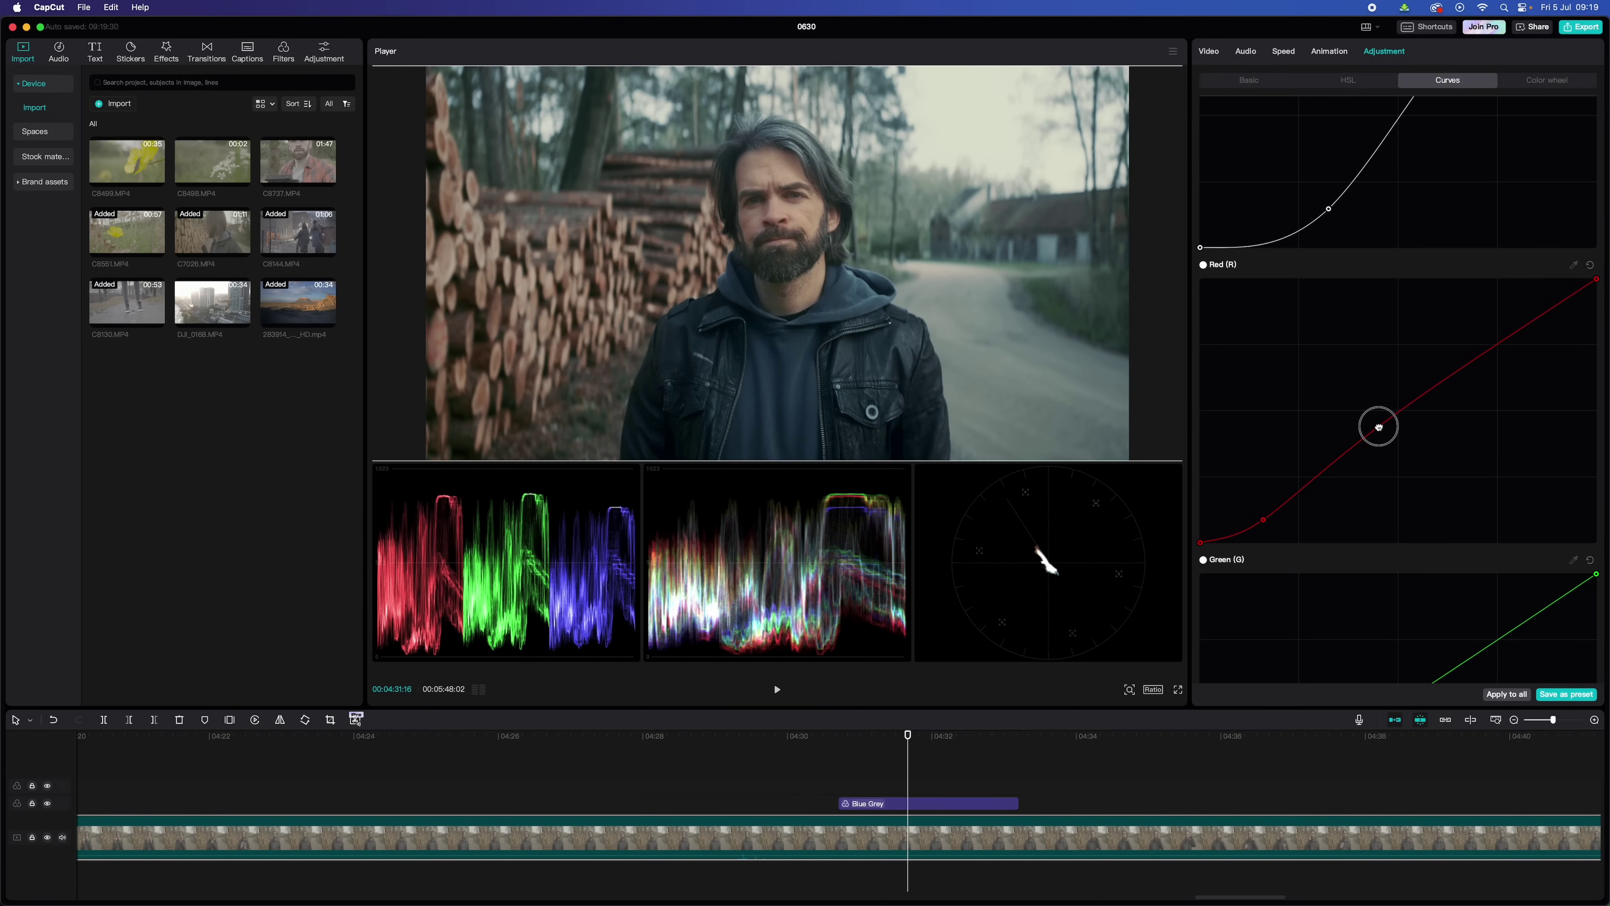
{"action": "left_click_drag", "start_coordinate": [1494, 346], "coordinate": [1497, 345]}
{"action": "left_click", "coordinate": [1316, 475]}
{"action": "left_click_drag", "start_coordinate": [1263, 520], "coordinate": [1215, 472]}
Lower the highlights of the portrait clip's blue curve and add a midtone point that lifts the middle back toward the diagonal.
{"action": "scroll", "coordinate": [1507, 425], "scroll_direction": "down", "scroll_amount": 8}
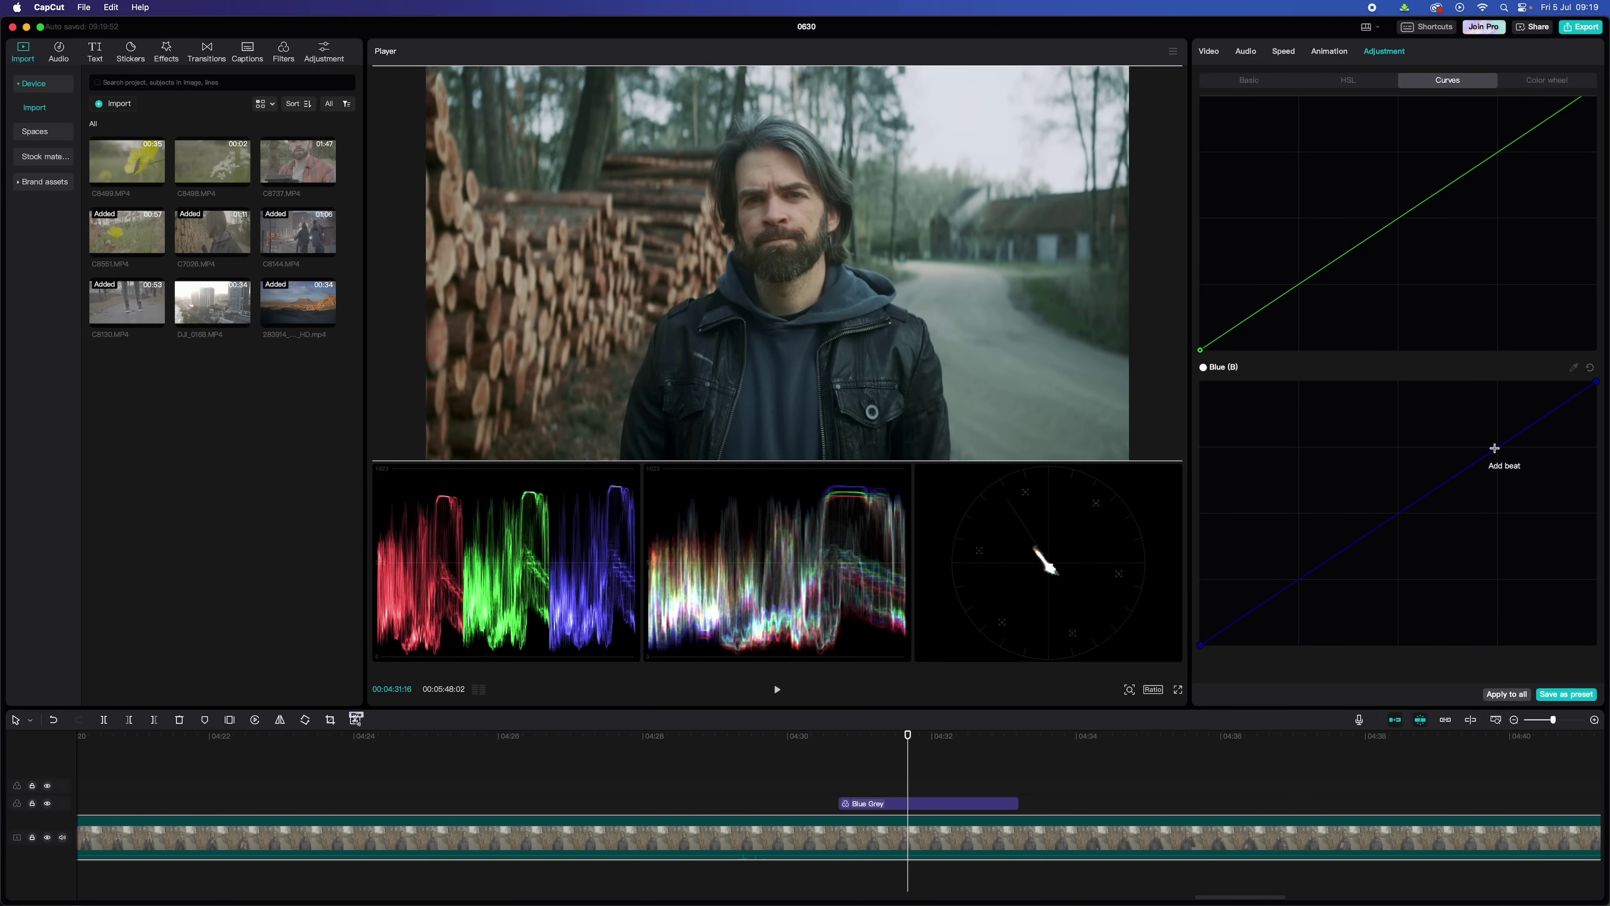
{"action": "left_click_drag", "start_coordinate": [1494, 449], "coordinate": [1515, 462]}
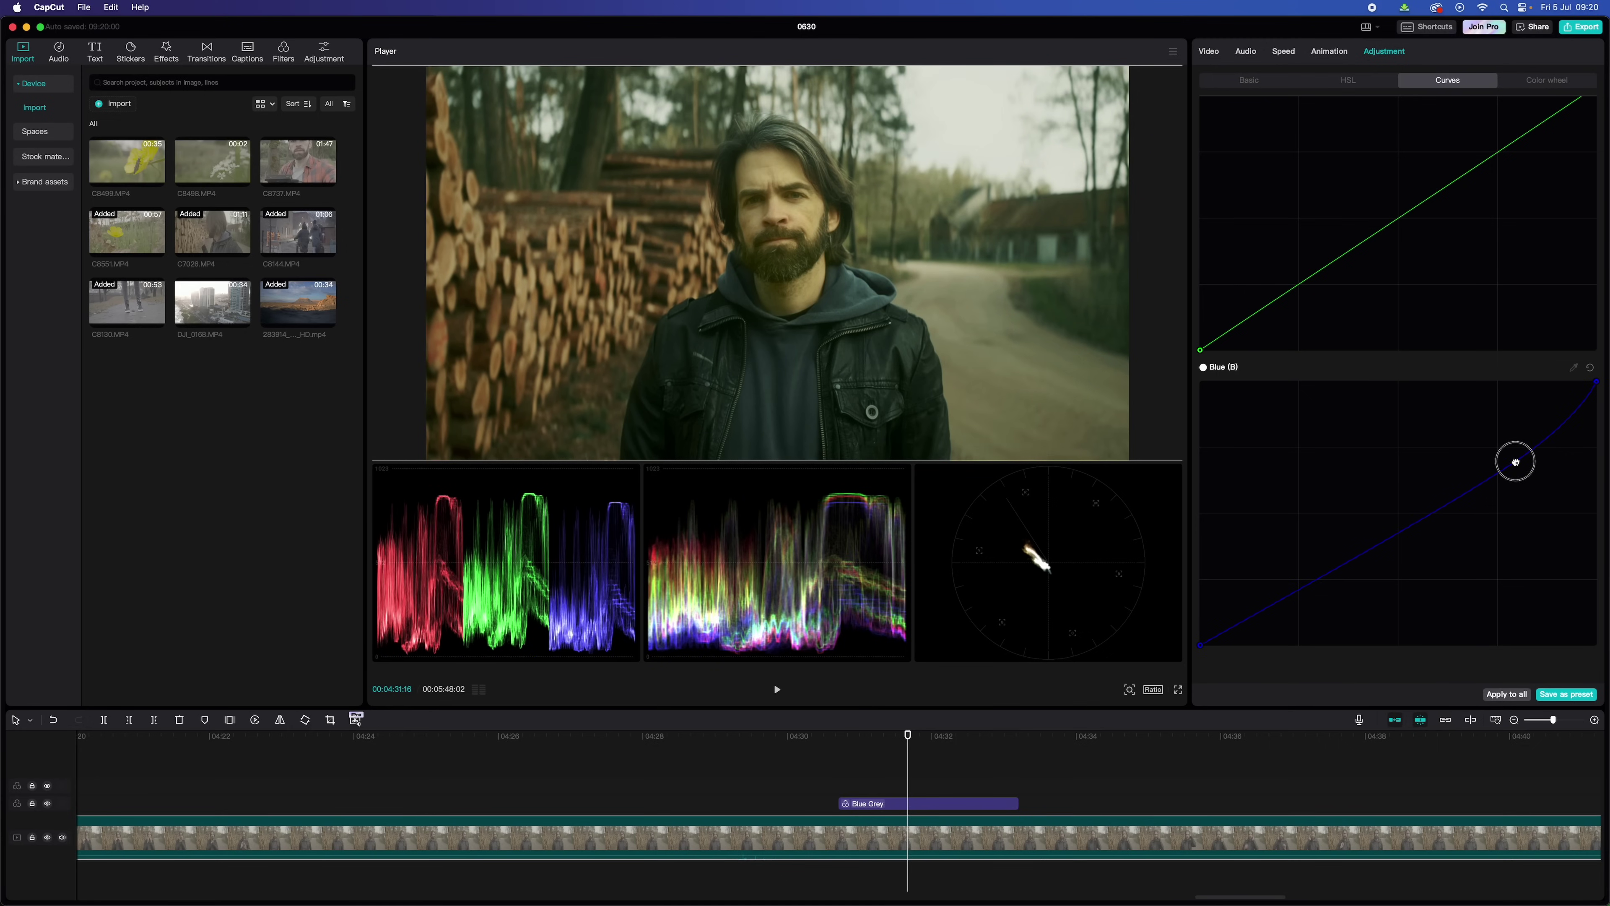
{"action": "left_click_drag", "start_coordinate": [1402, 531], "coordinate": [1397, 520]}
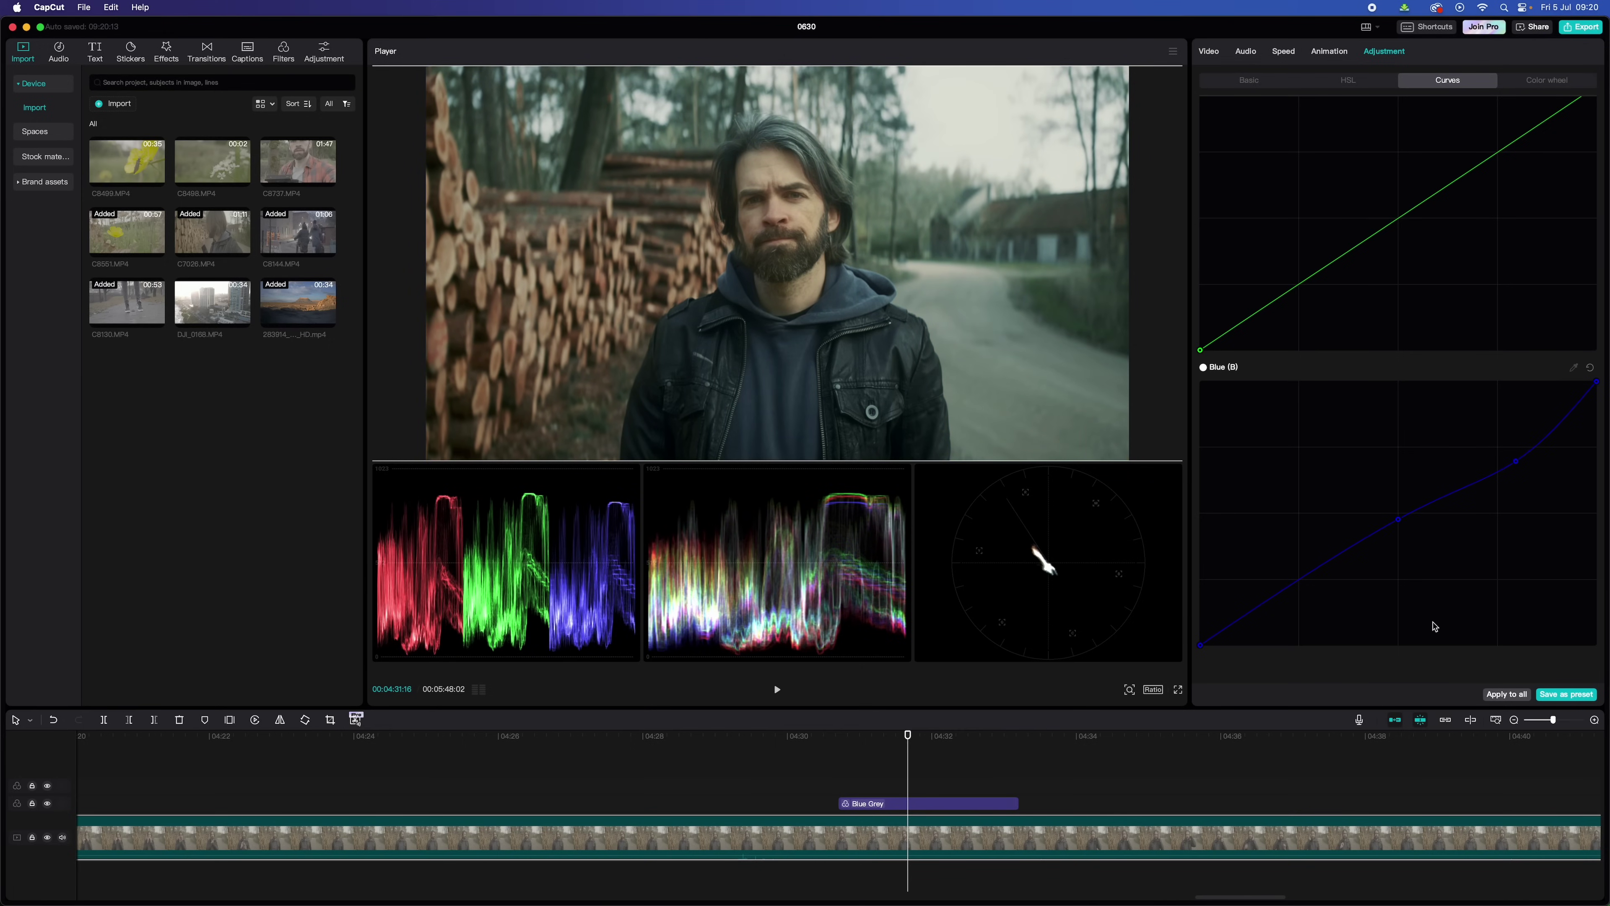